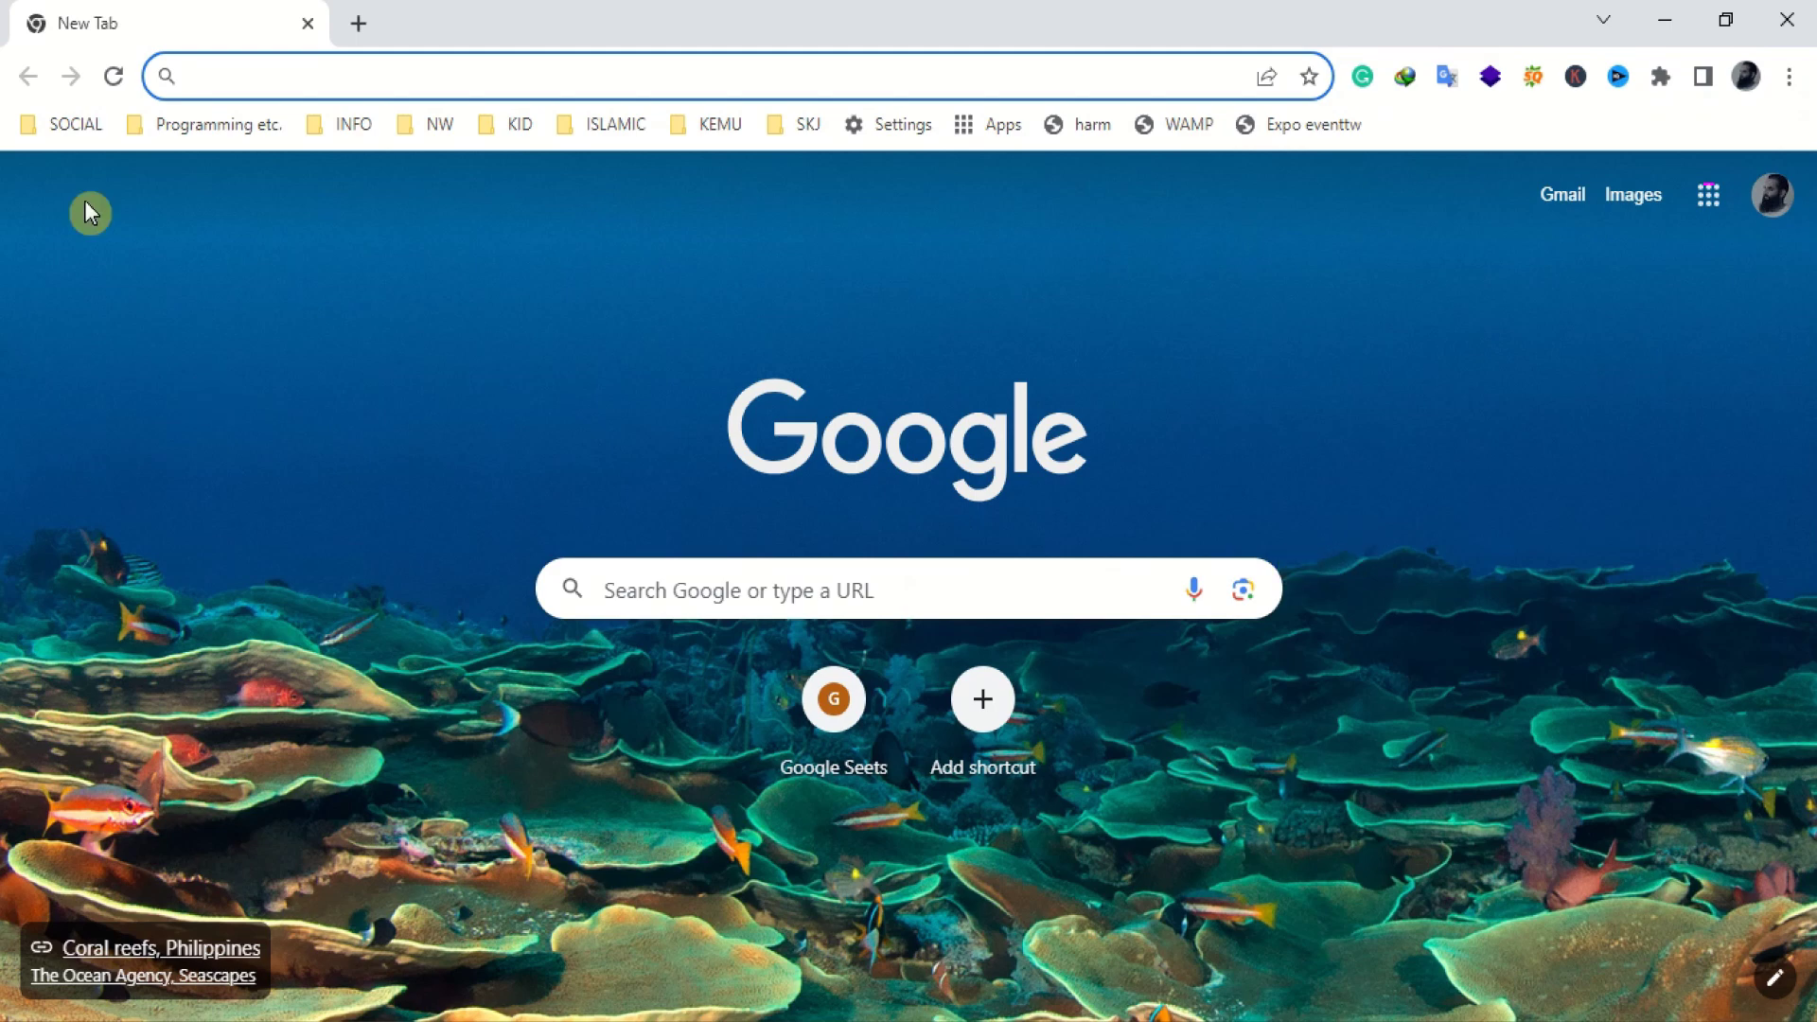
Step: Open Chrome DevTools on the new tab page and switch to the Console
right_click(1311, 452)
click(1438, 801)
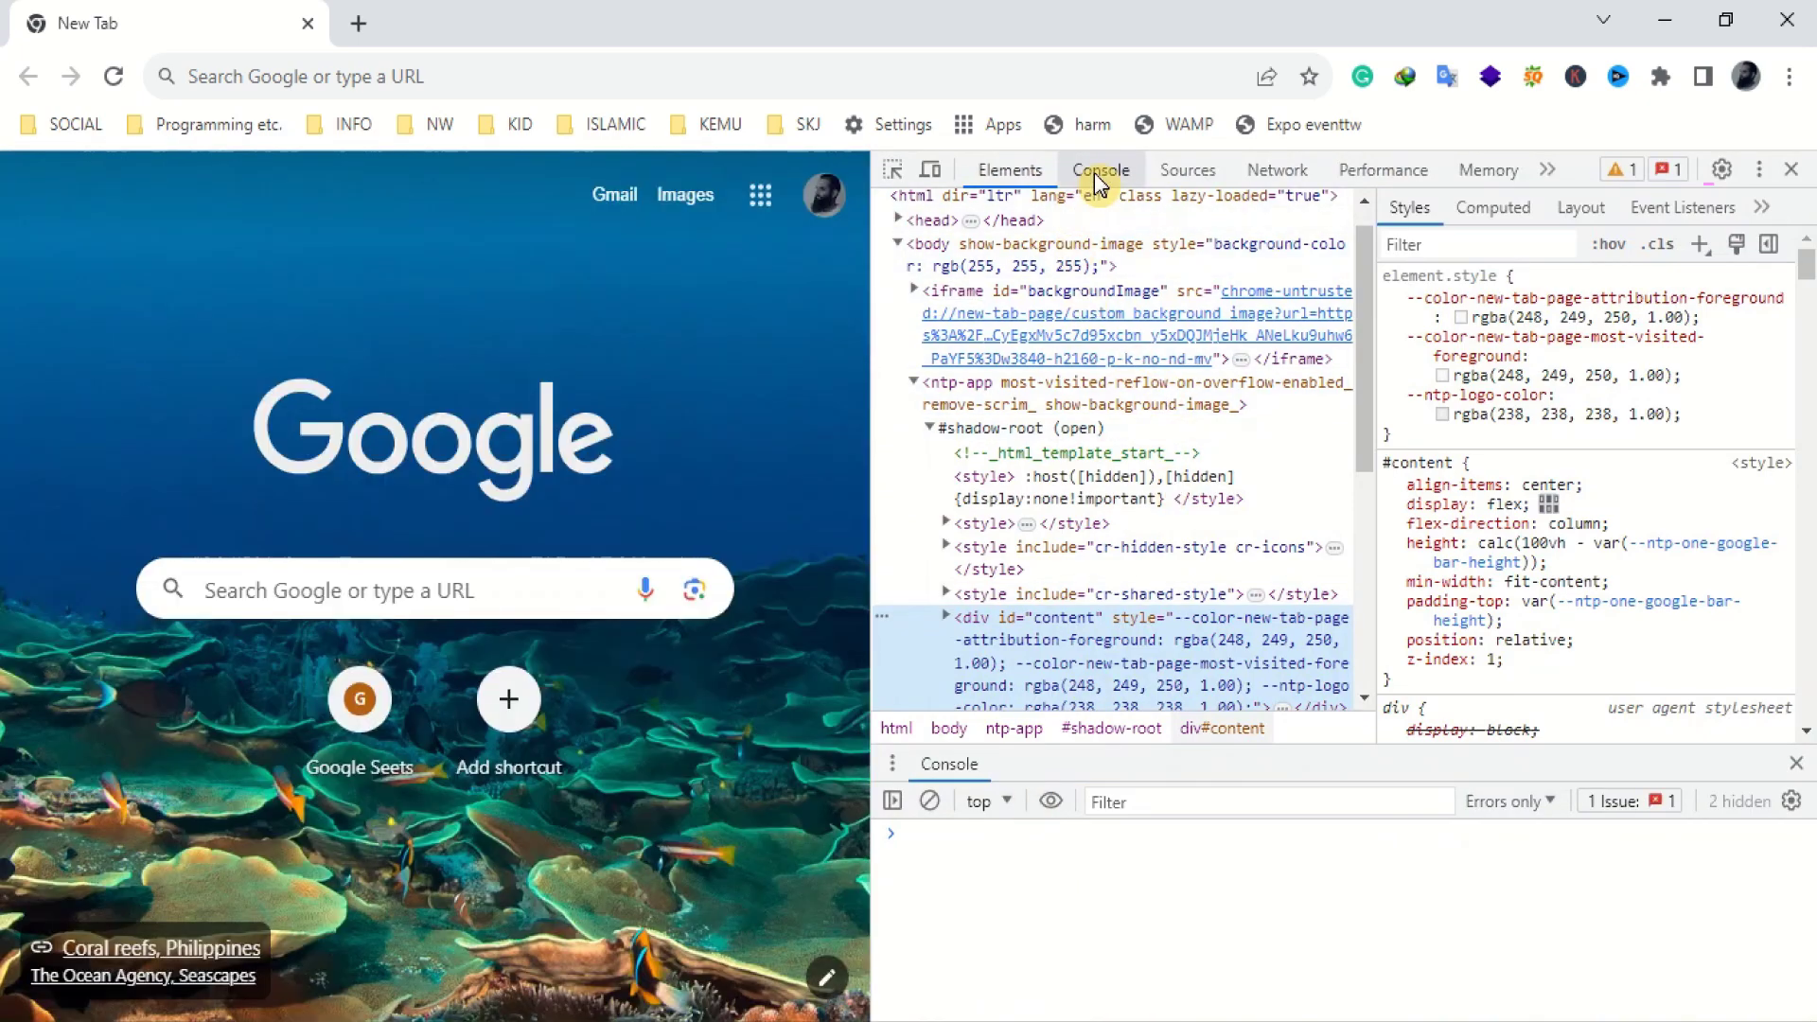
click(1098, 170)
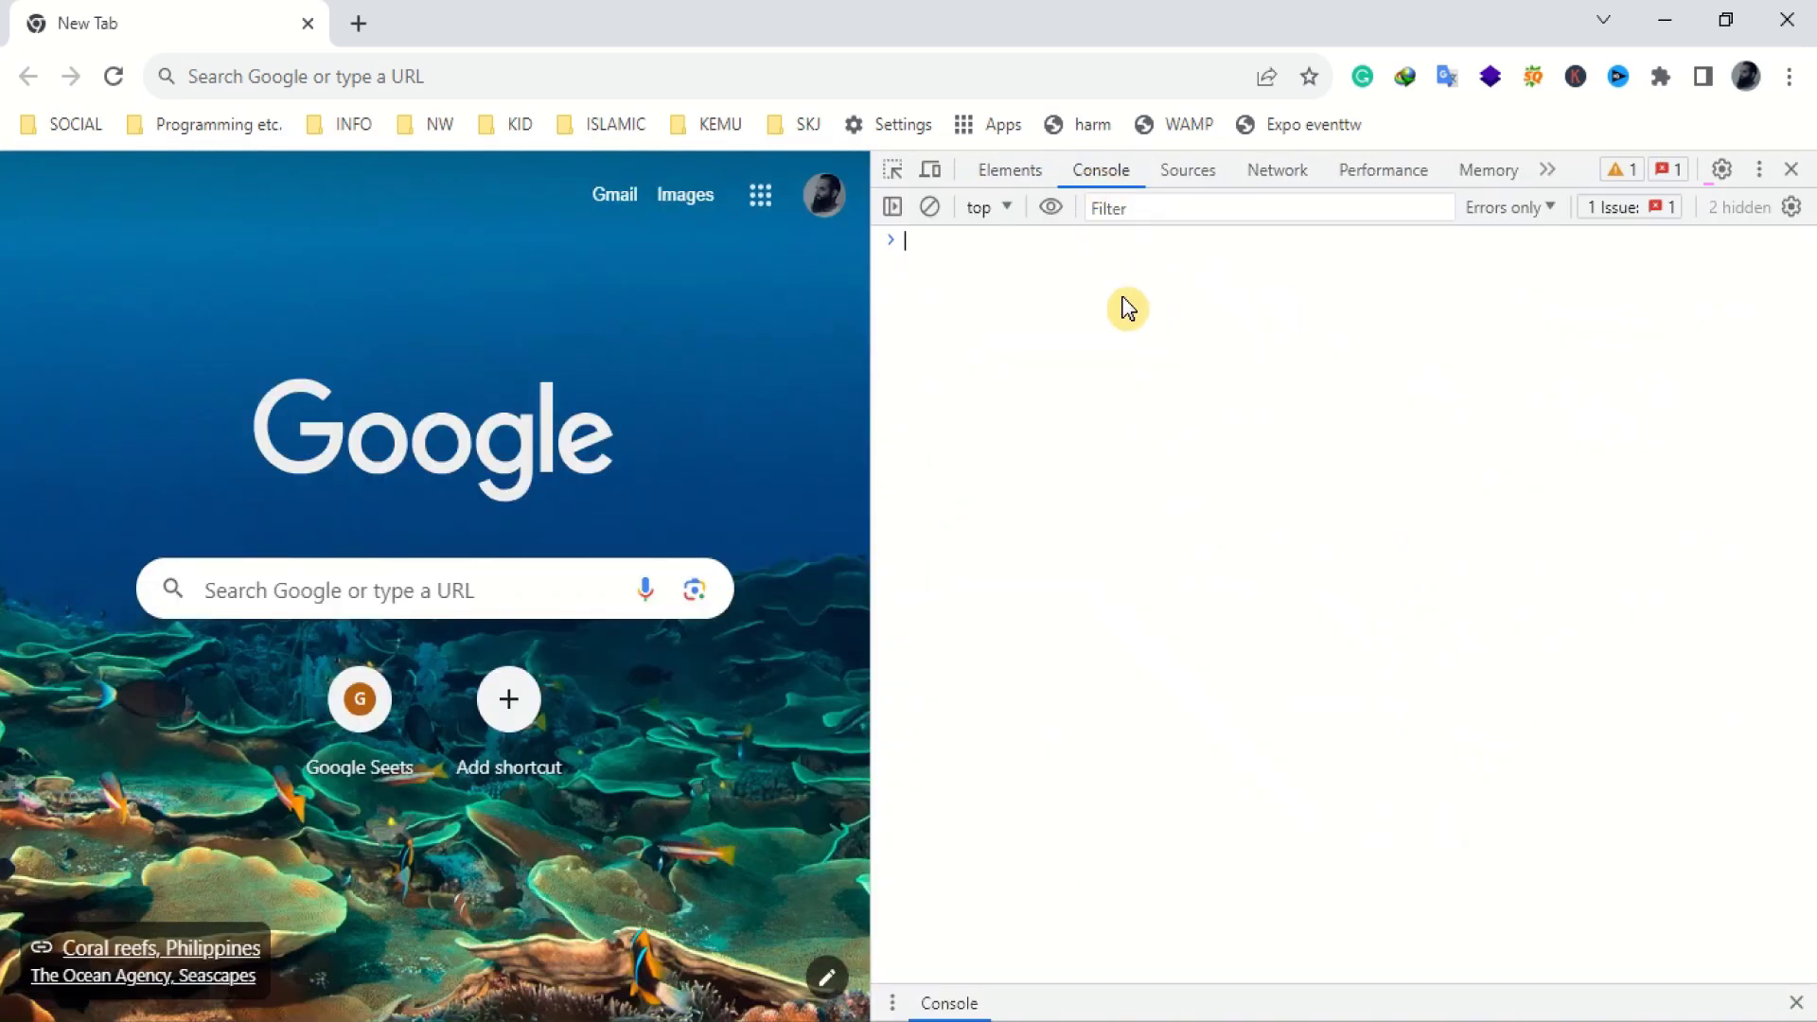
Step: Run console.log("hello") in the Console, correcting the quote and typo first
text(cons)
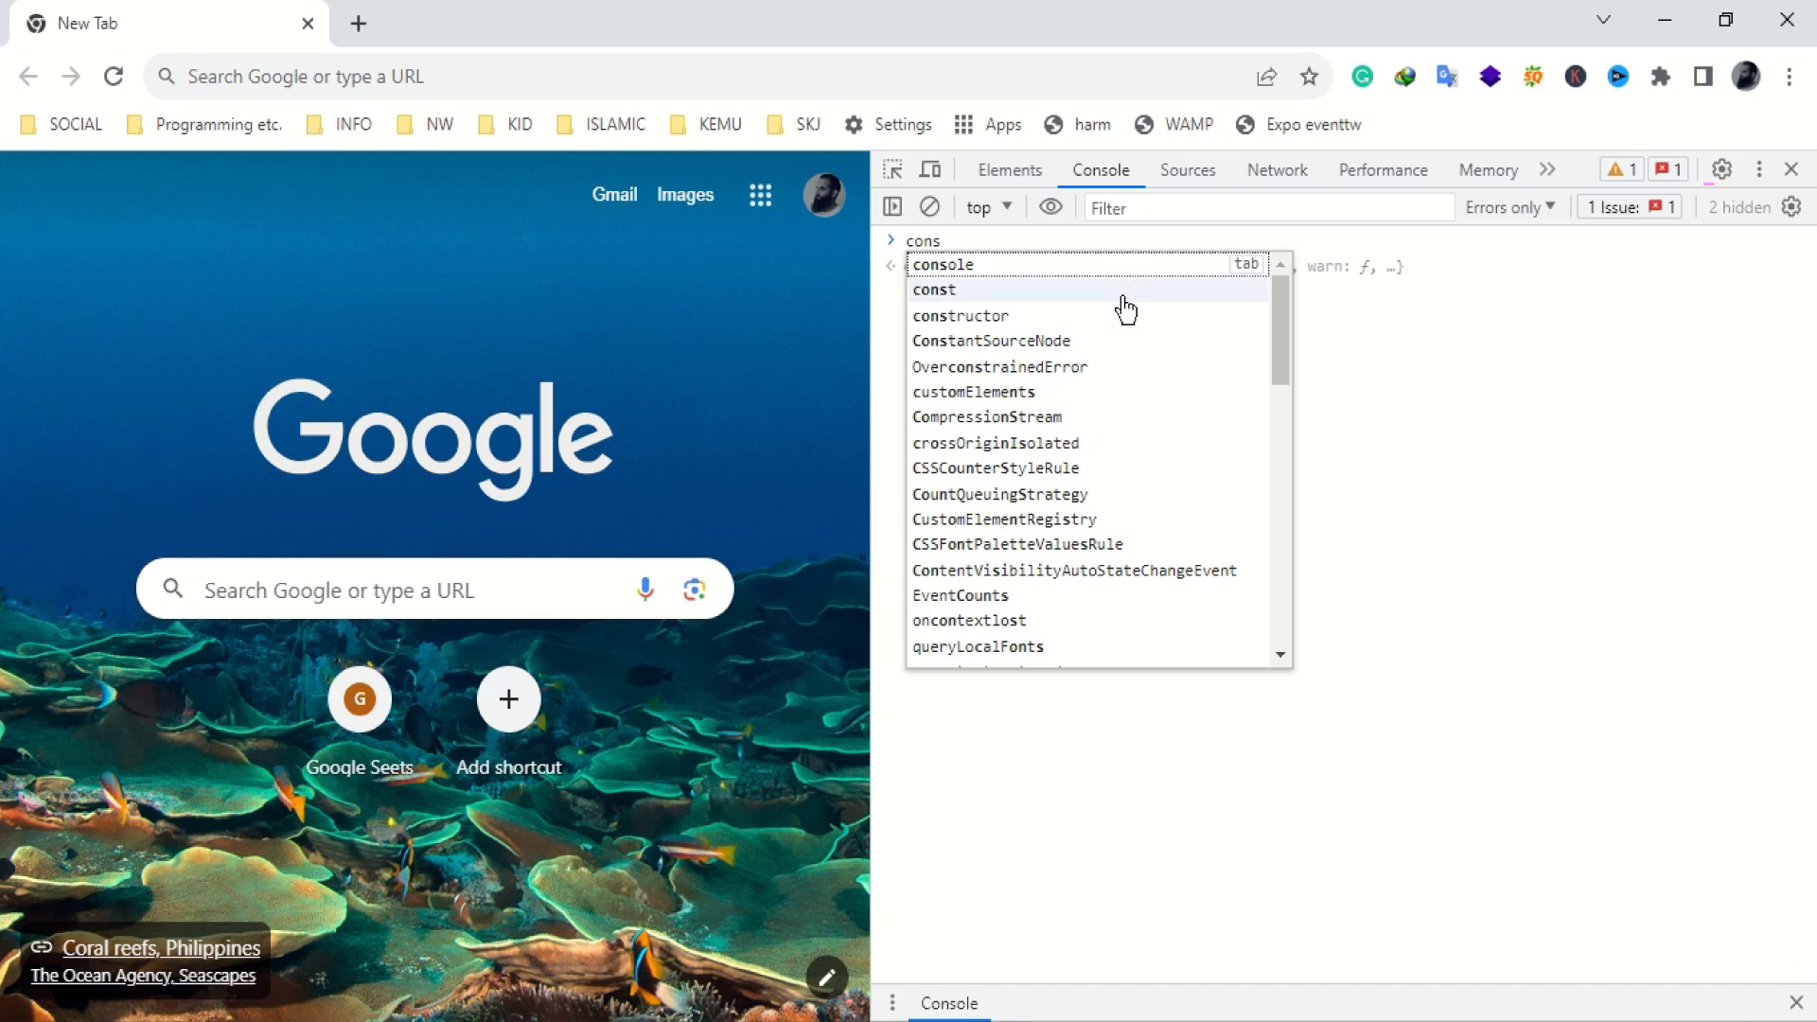
text(ole.)
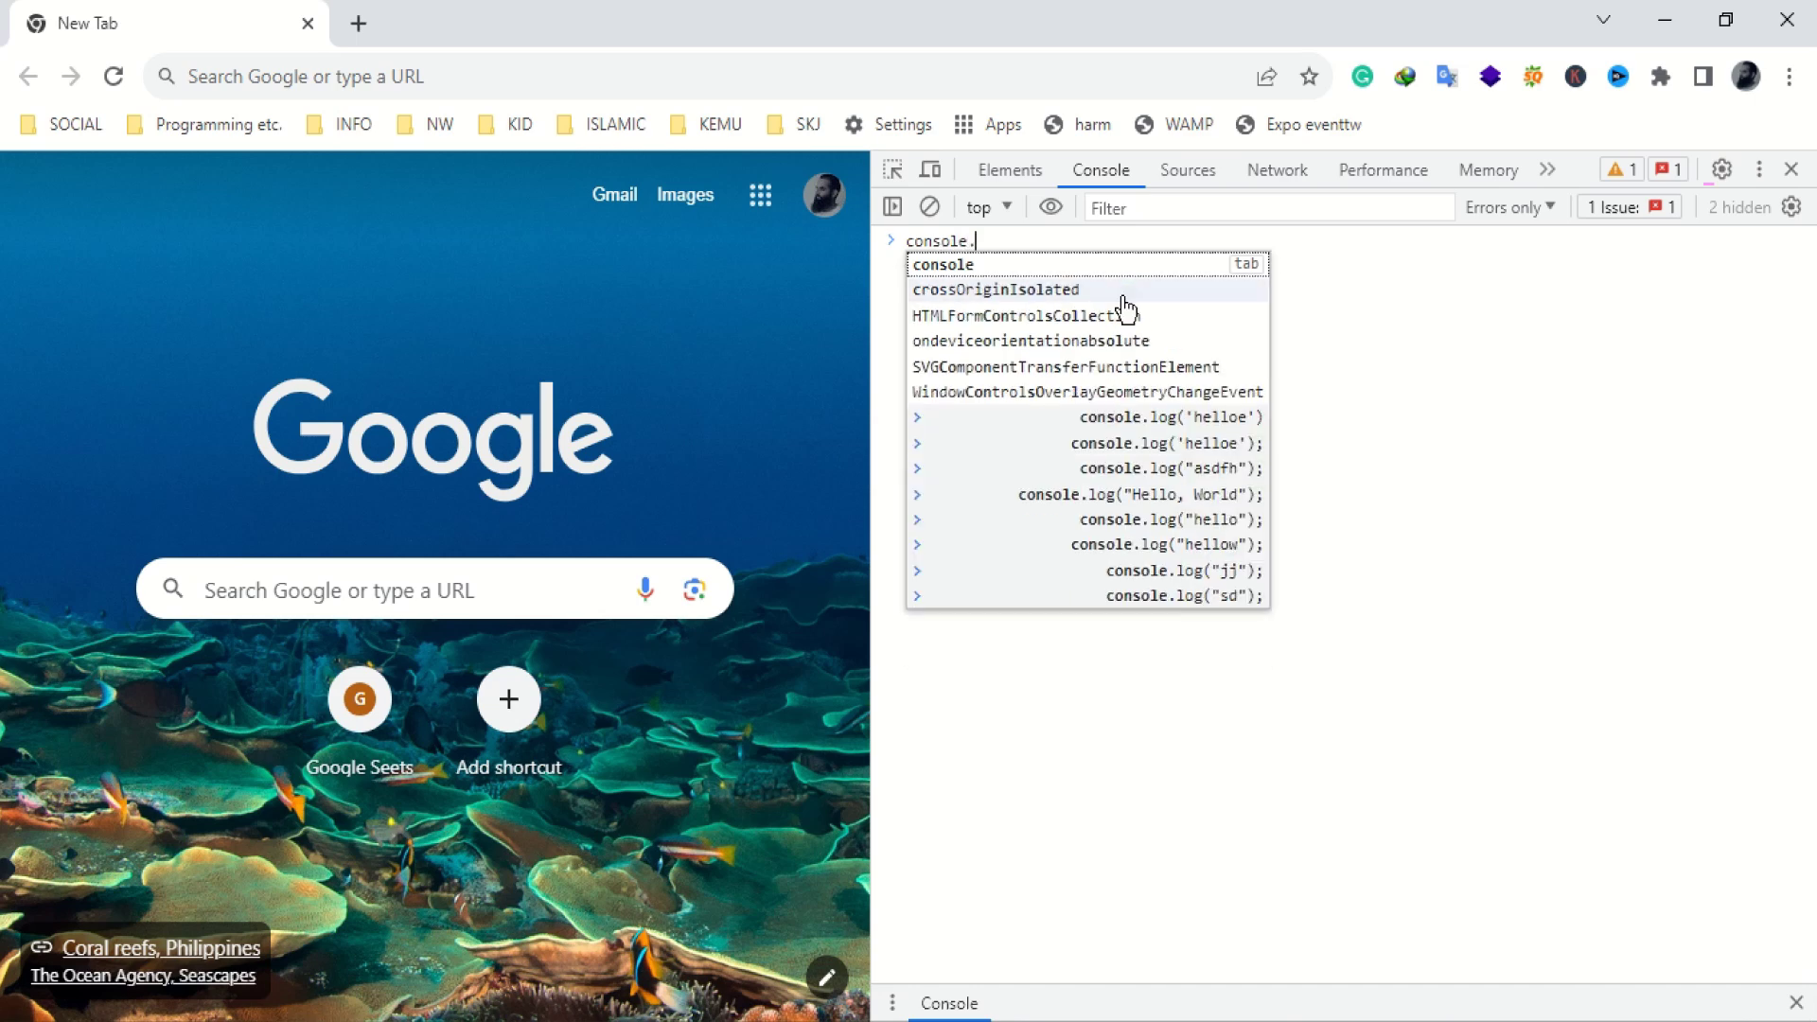
text(log(')
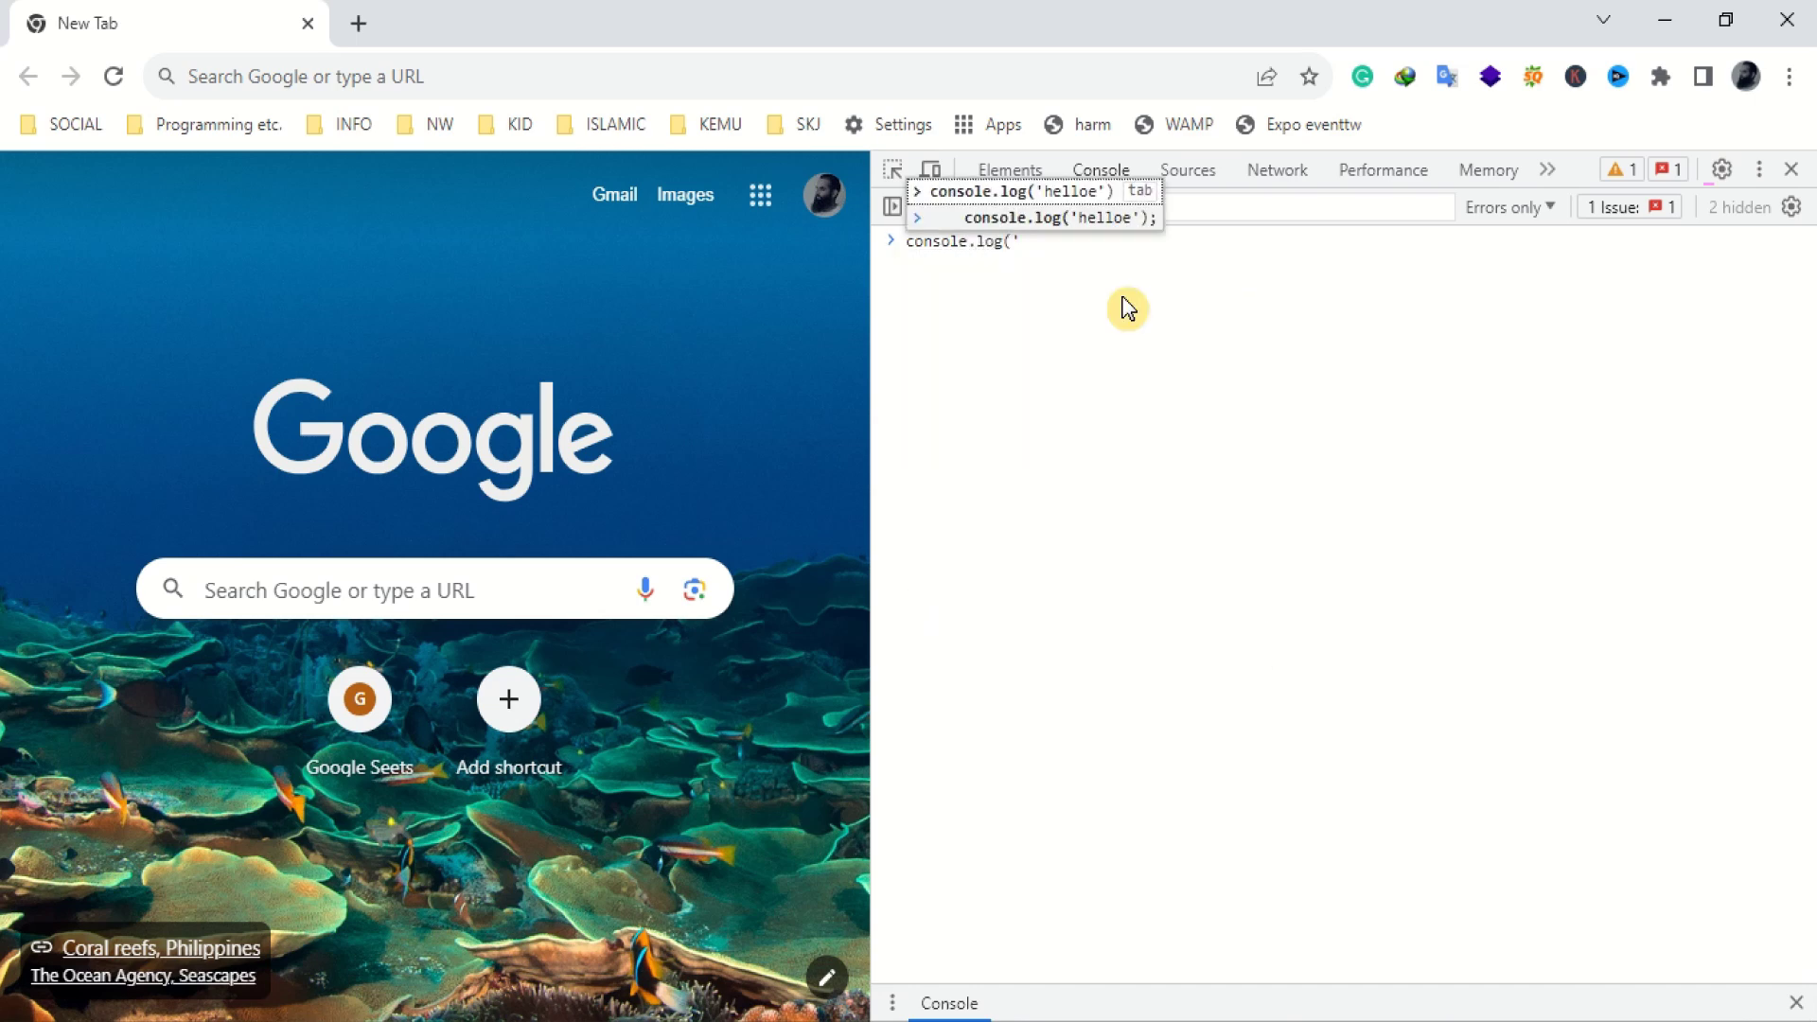
key(BackSpace)
text("hellow)
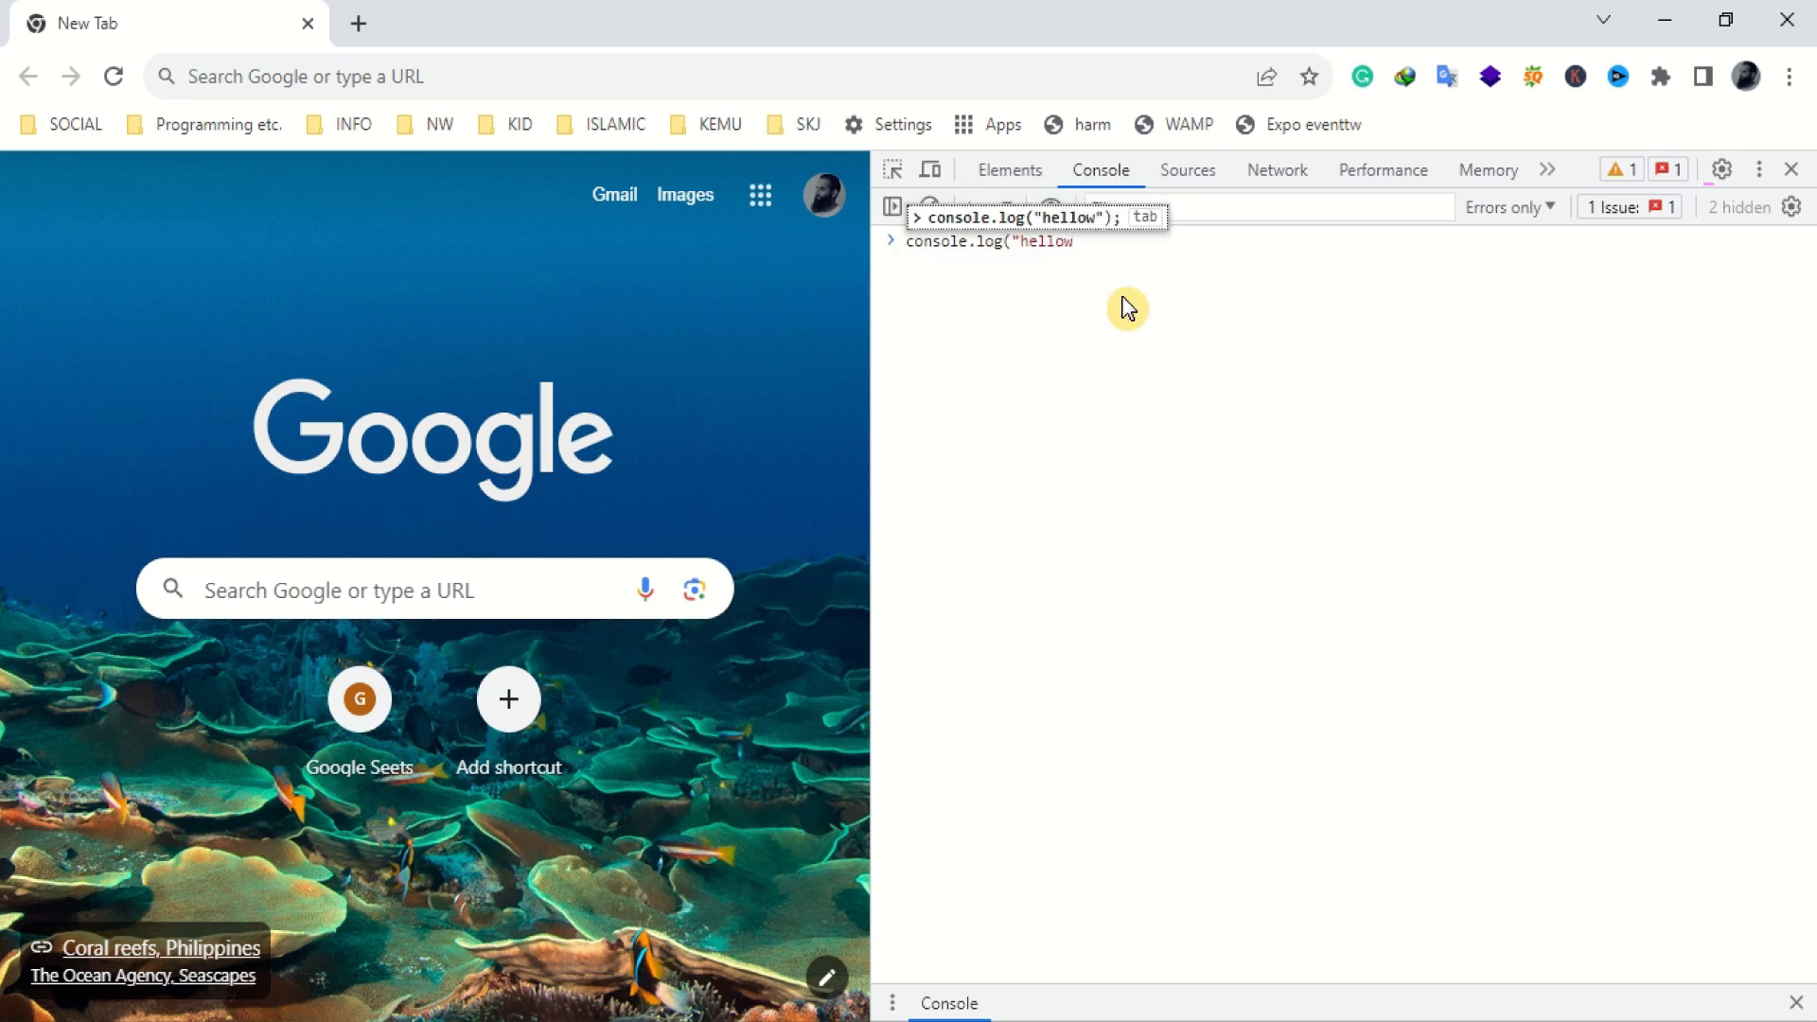
key(BackSpace)
text(");)
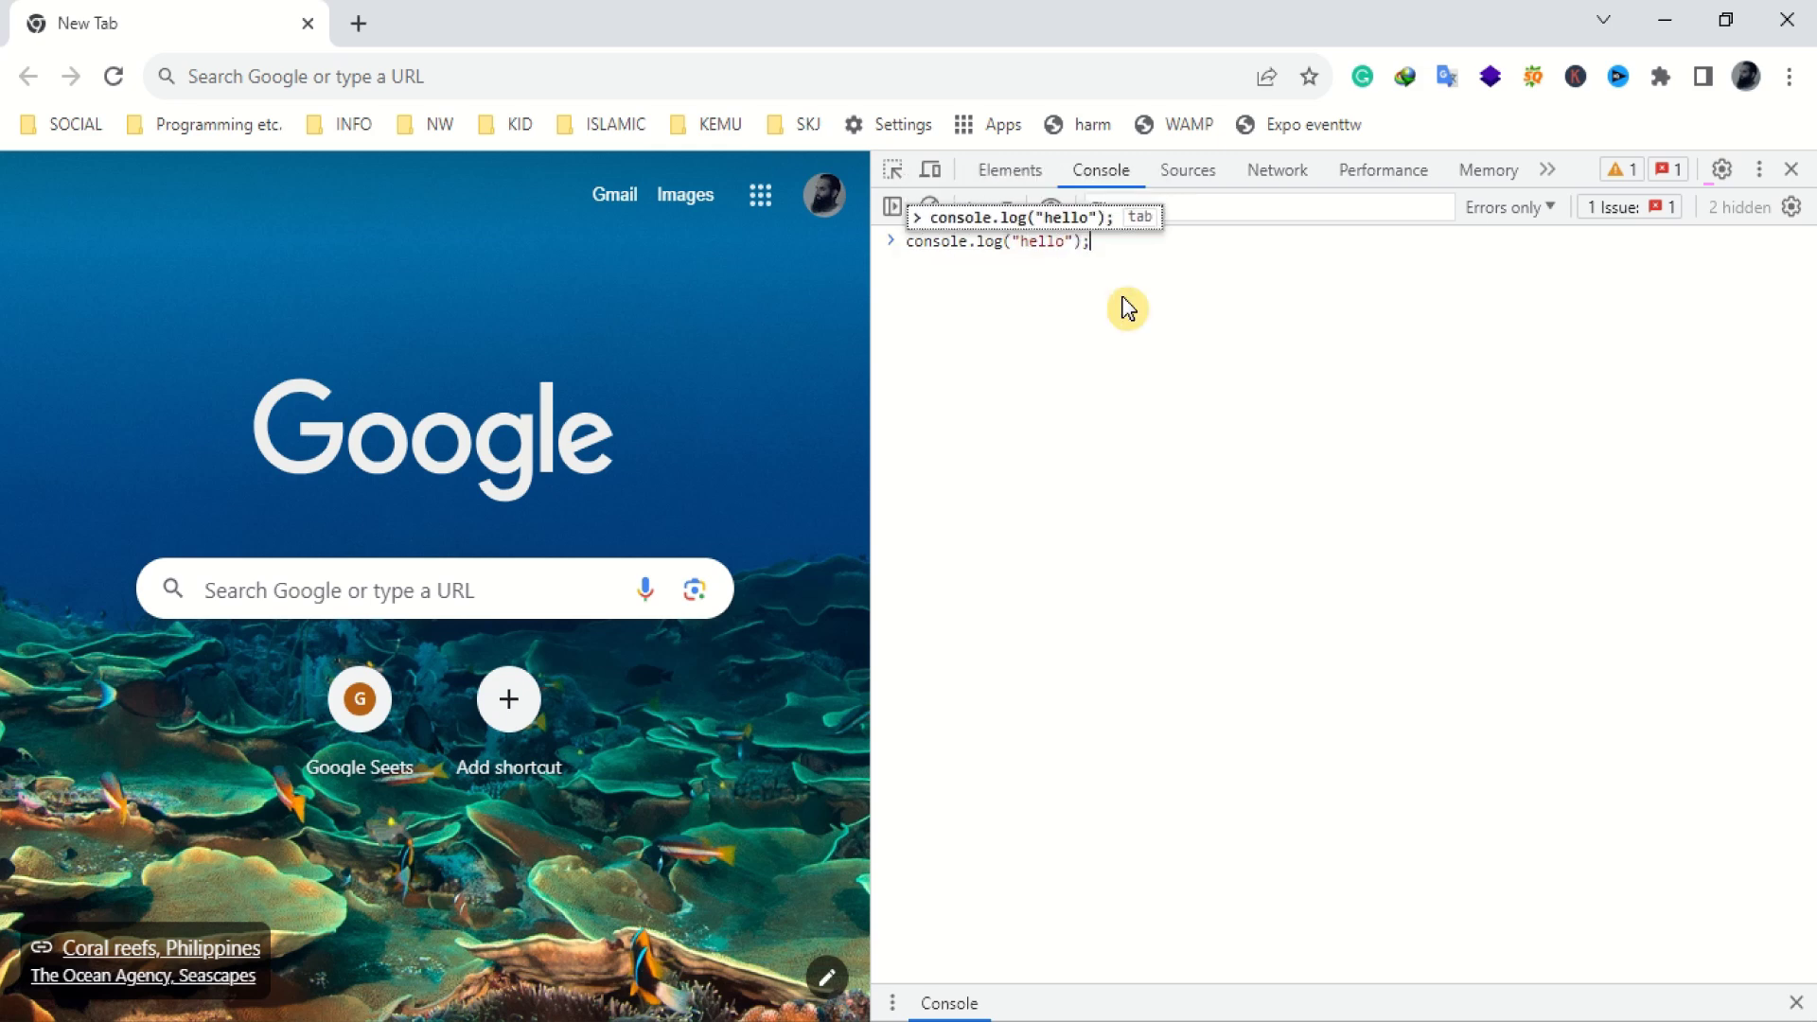
key(Return)
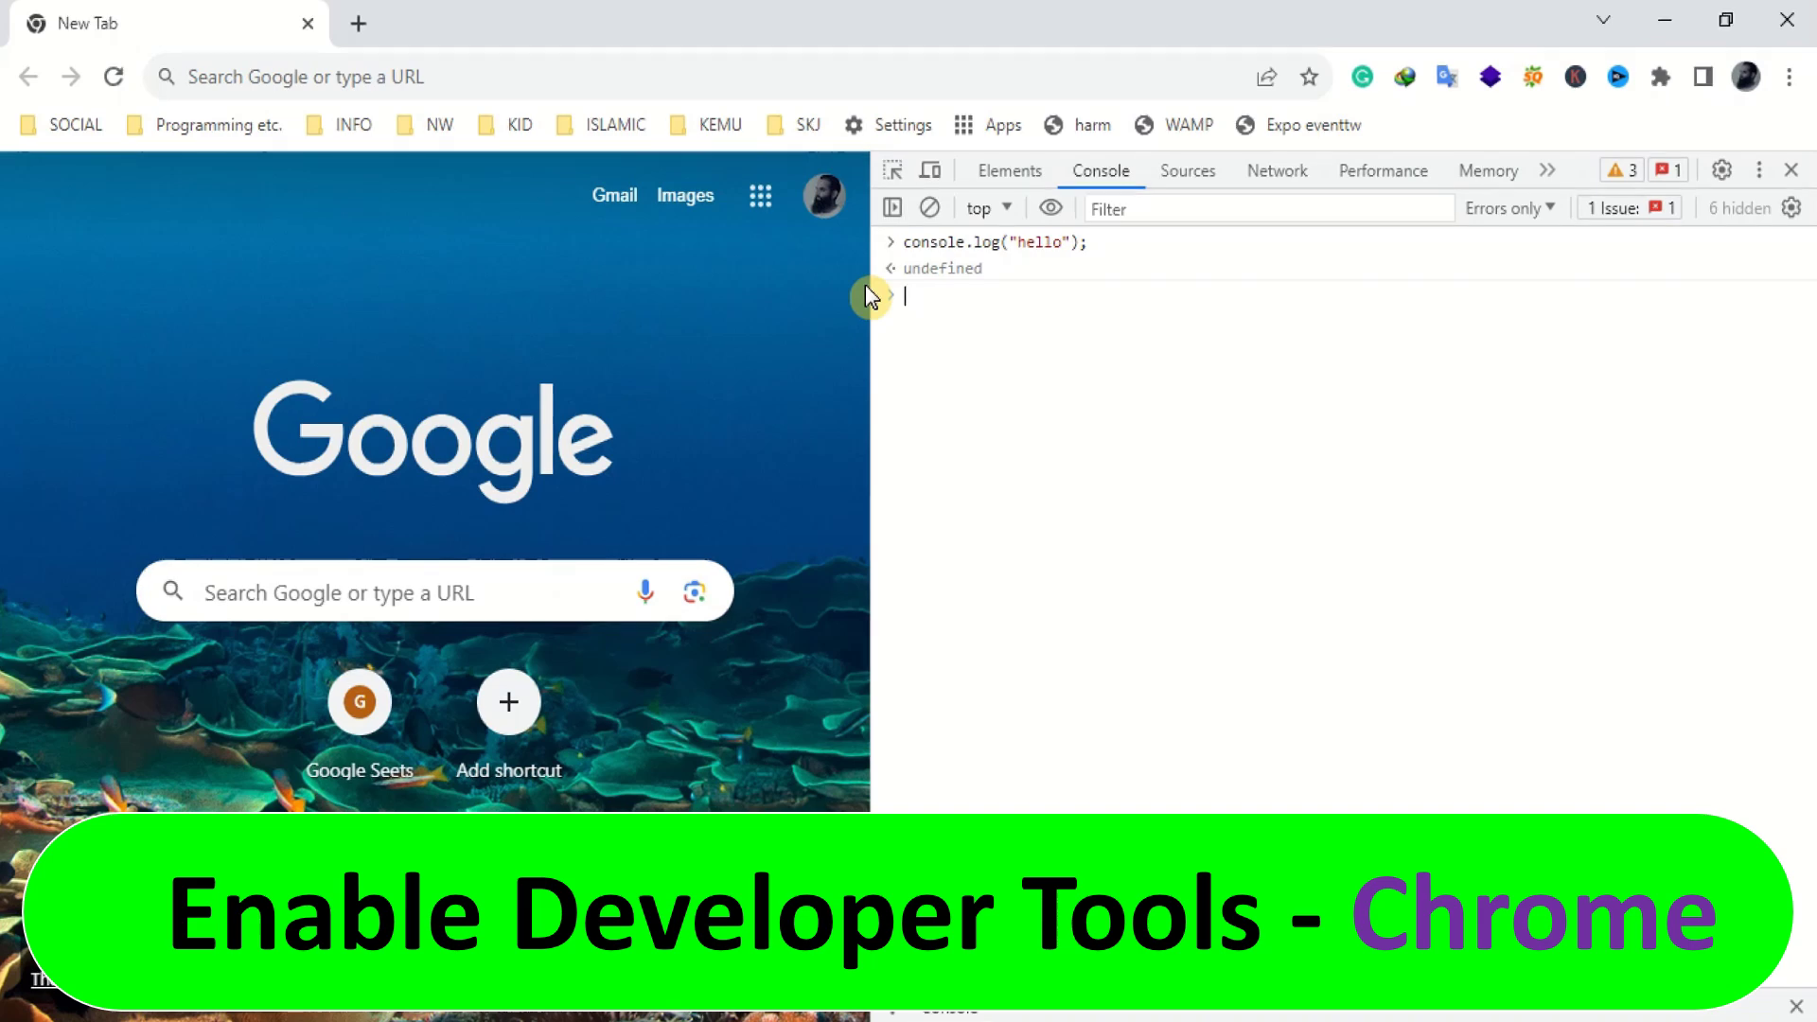
Step: Open a new tab and look at the installed extensions list from the browser menu
click(359, 24)
click(1784, 80)
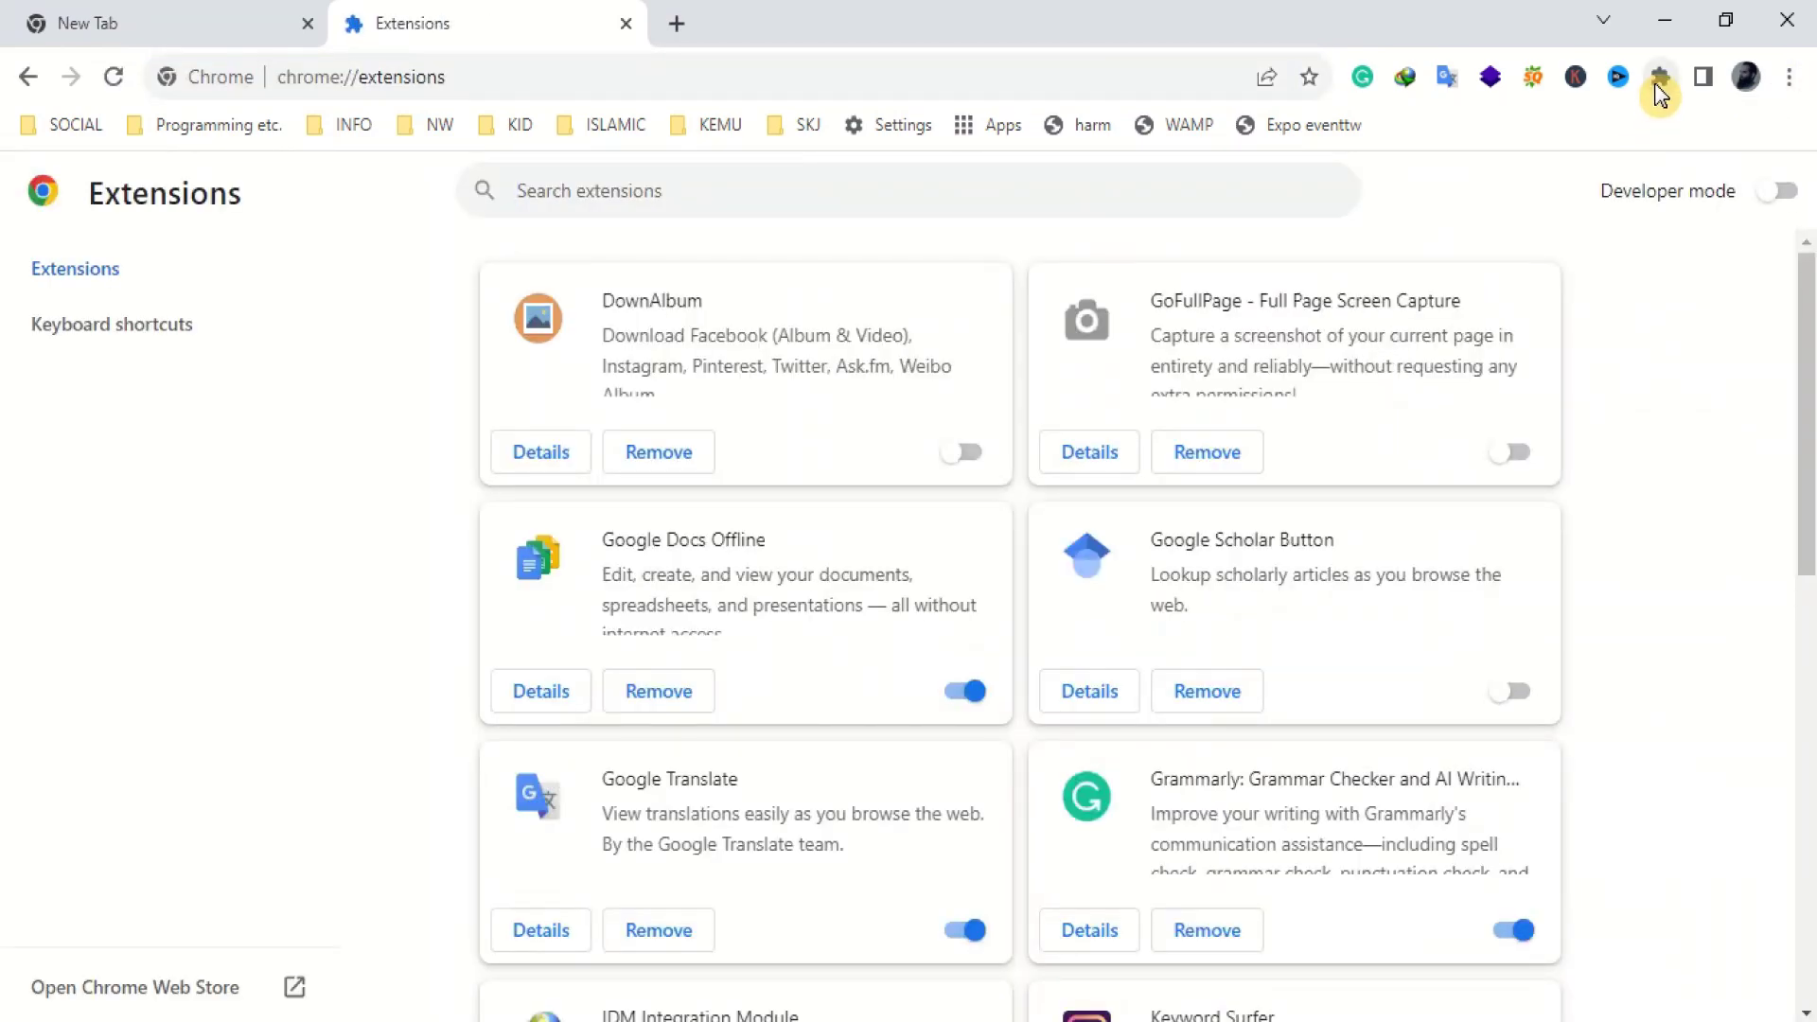
click(1660, 77)
click(1448, 694)
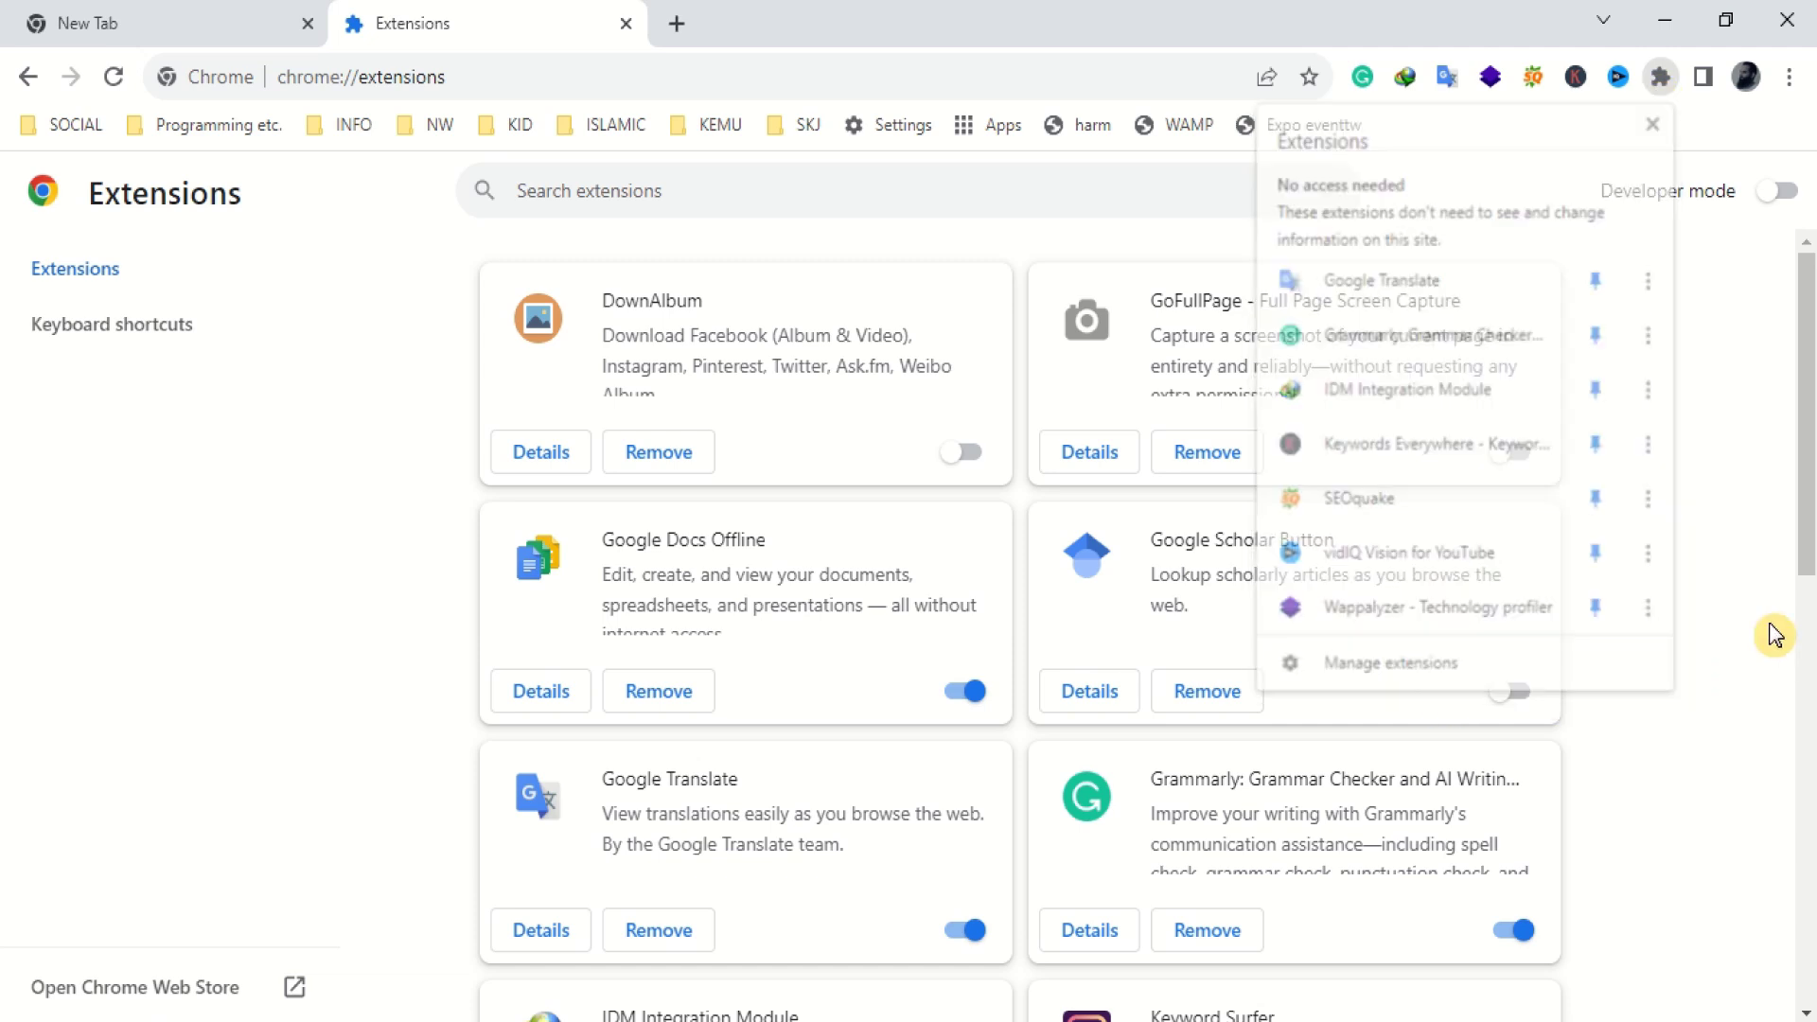
Step: Switch on extension Developer mode, update all extensions, and close the Extensions tab
click(1783, 192)
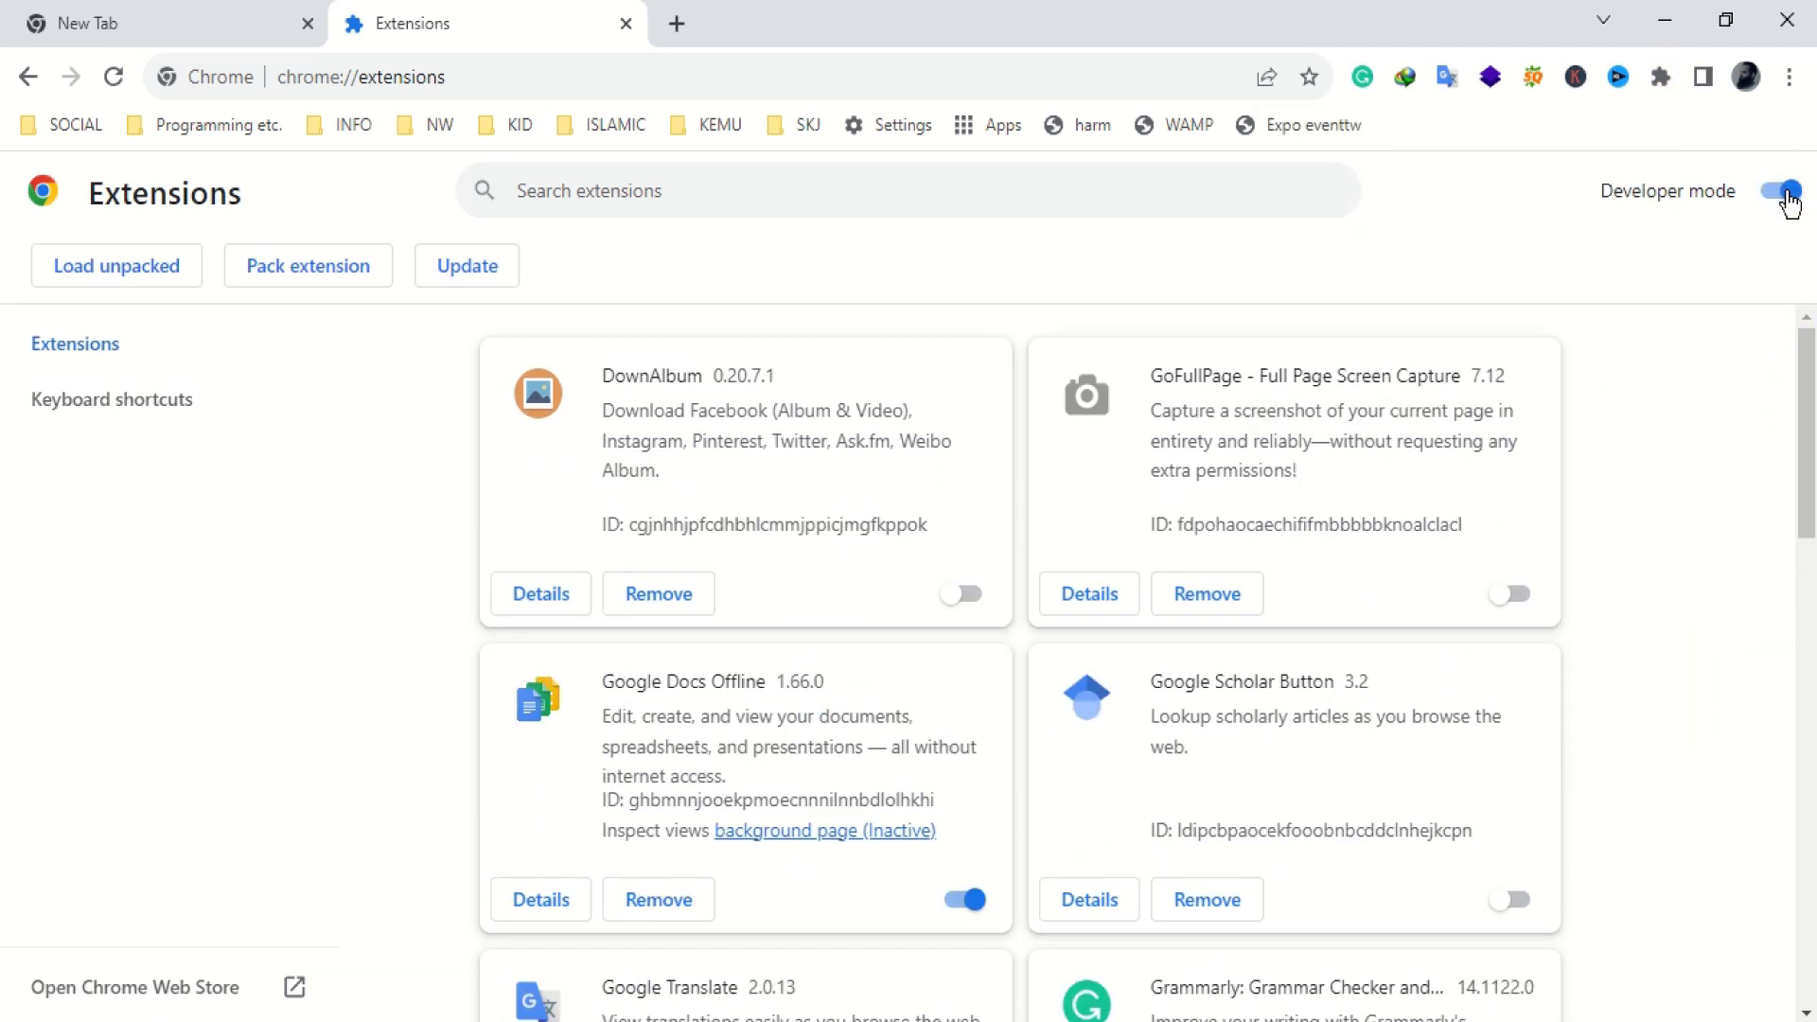
click(481, 275)
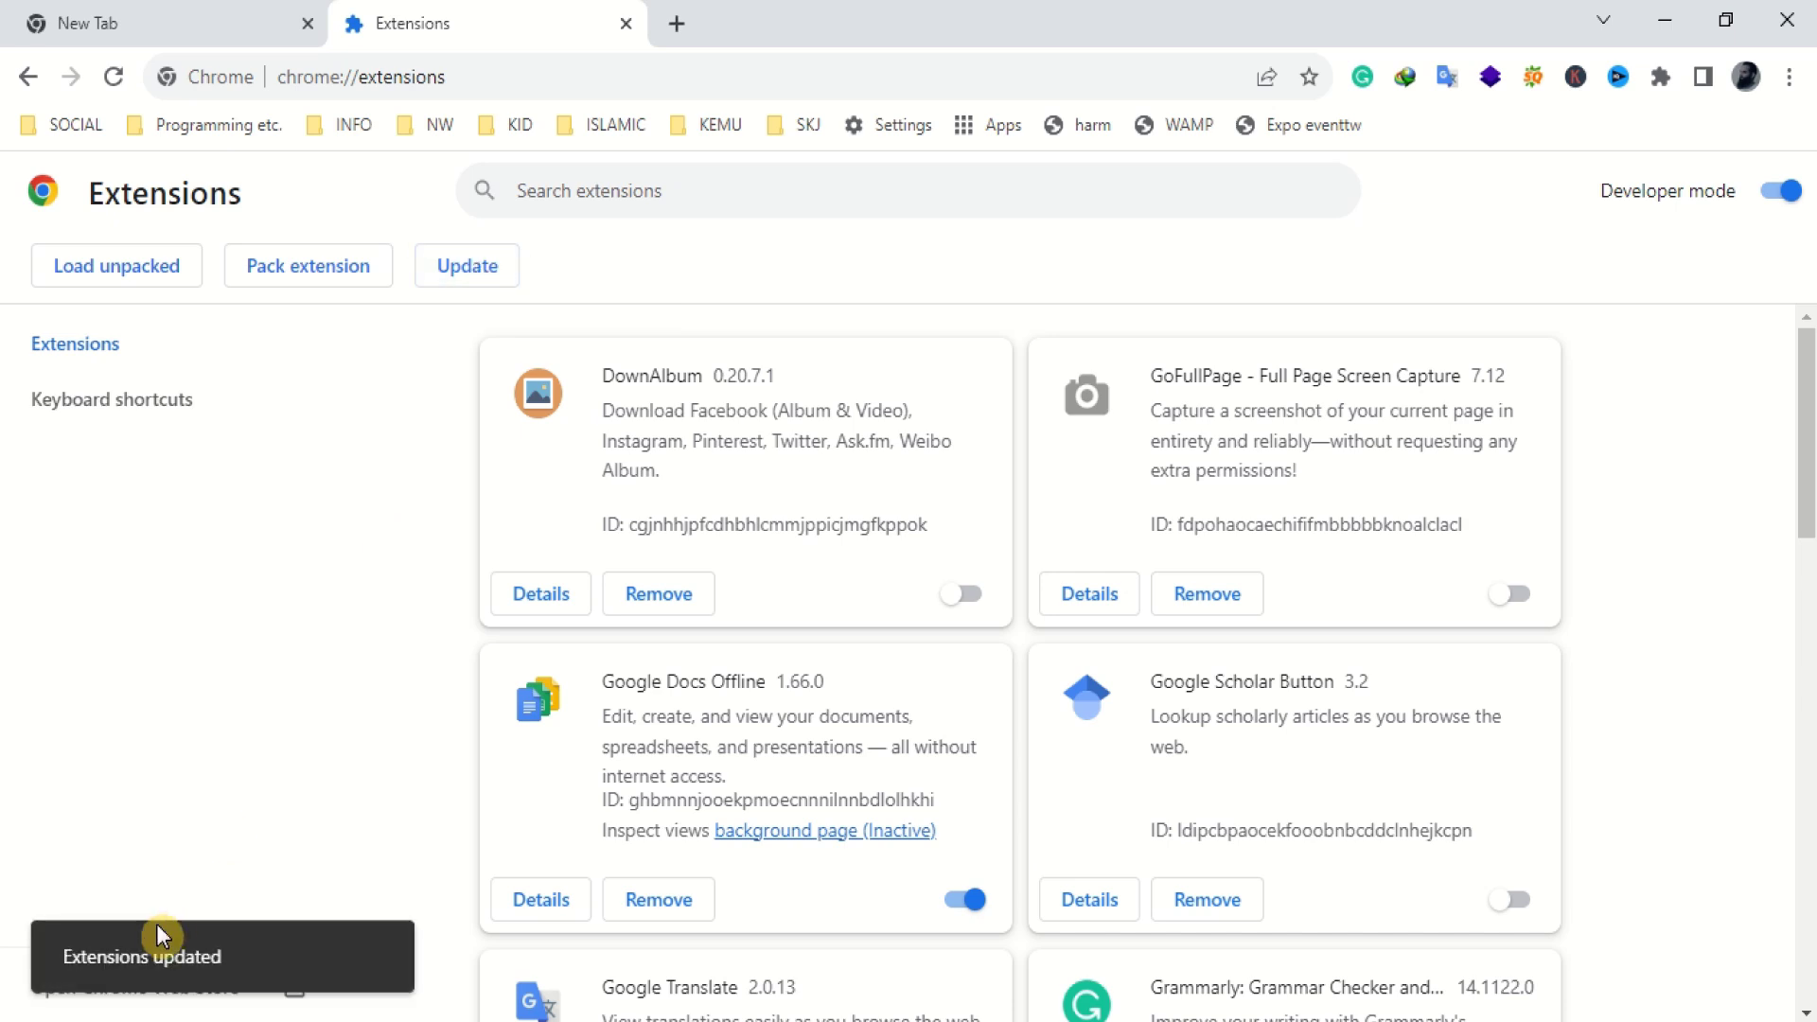
click(626, 25)
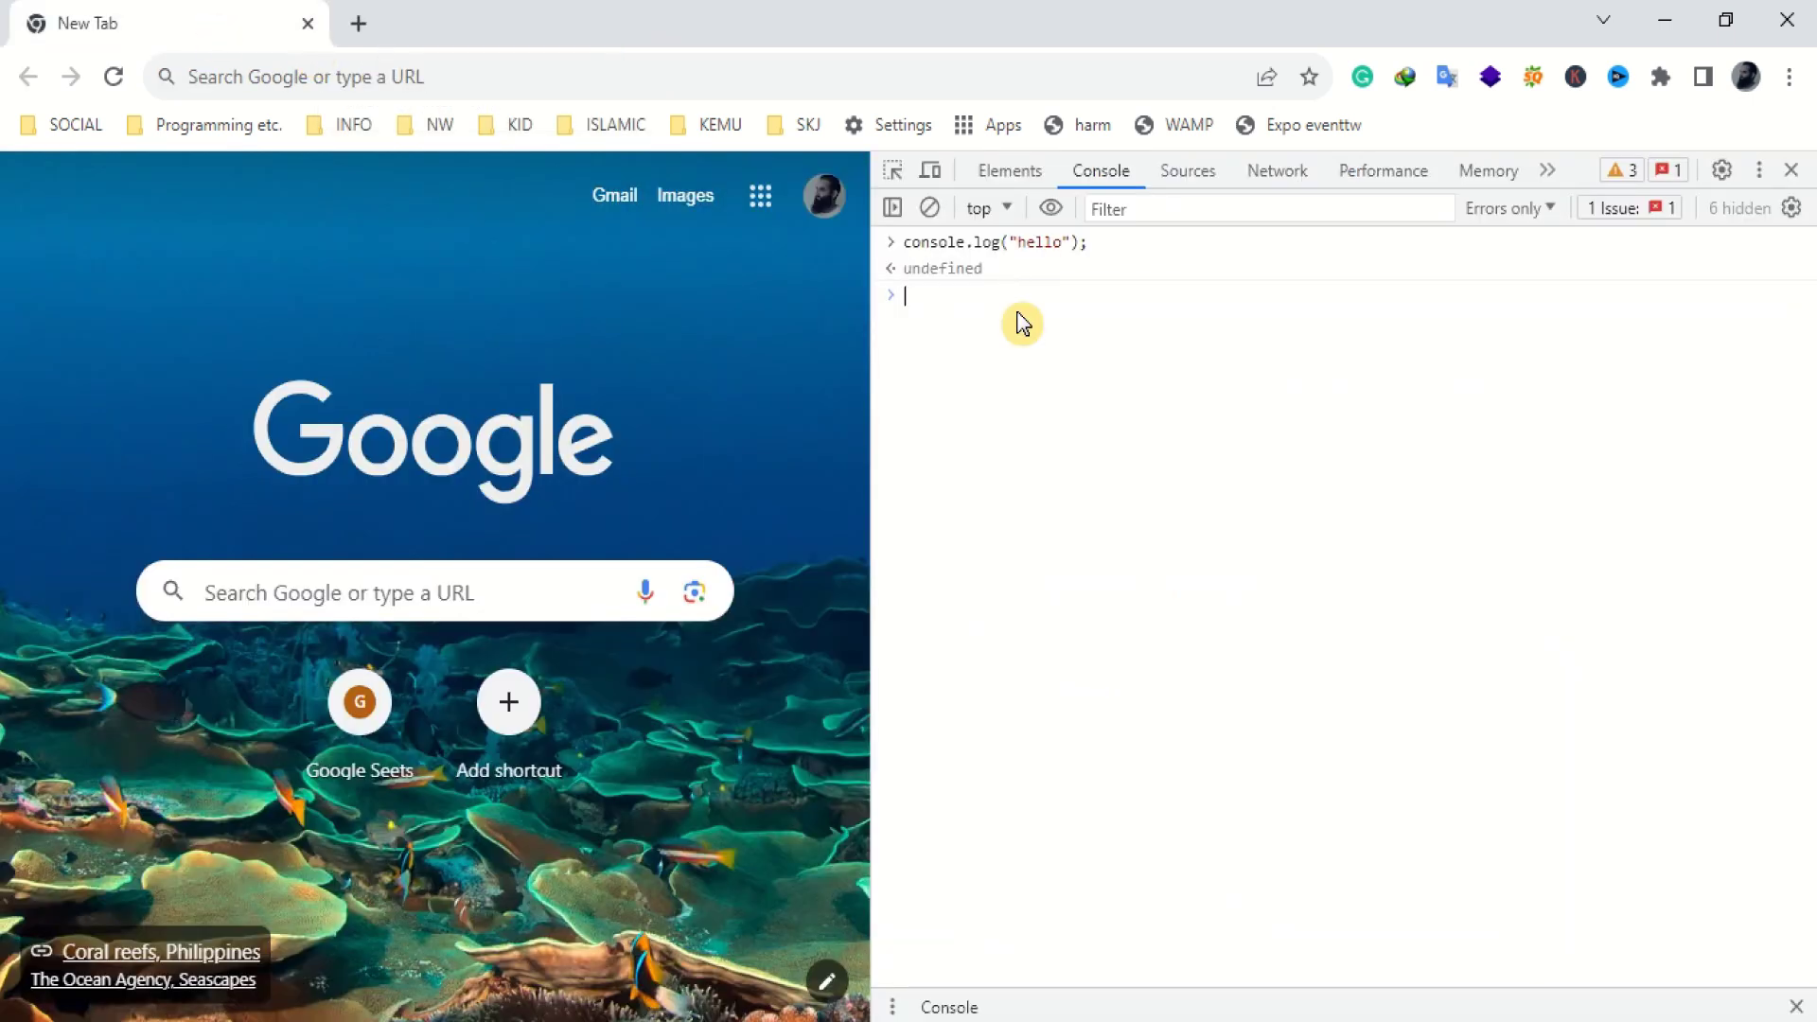
Step: Run console.log('hello'); and change the log levels from Errors only to Default
text(con)
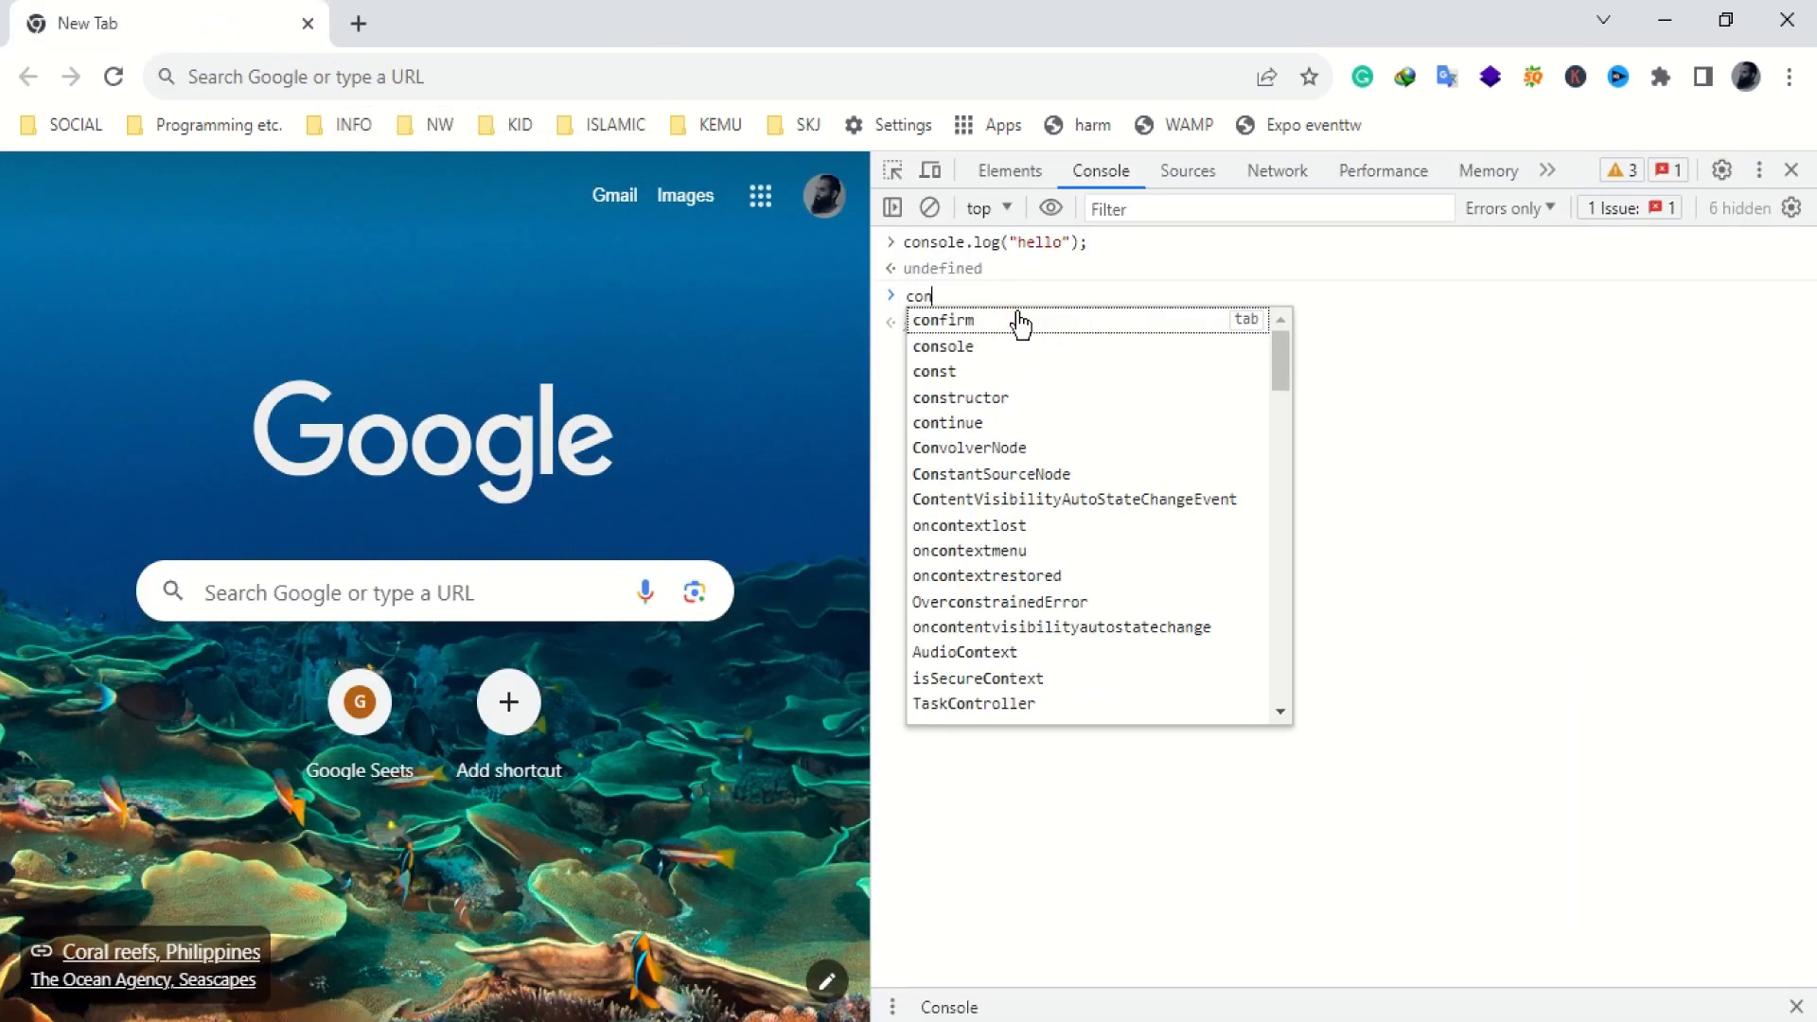
text(sol)
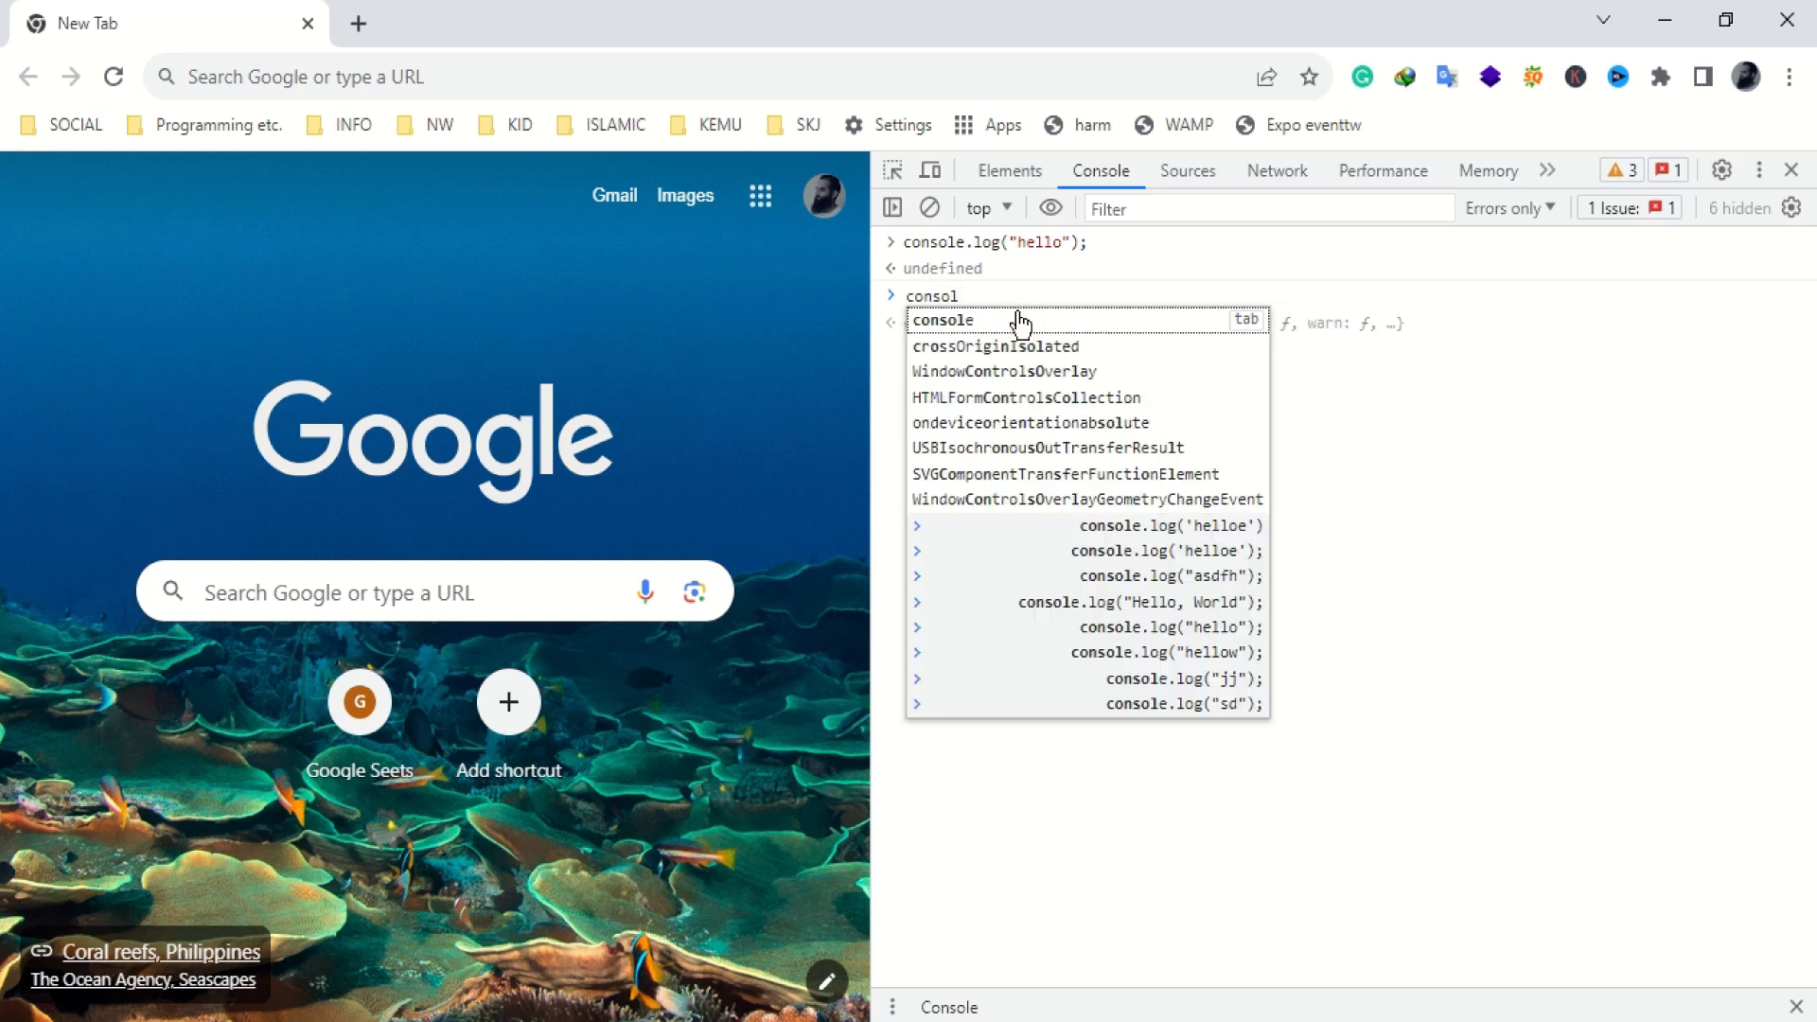
text(e.log)
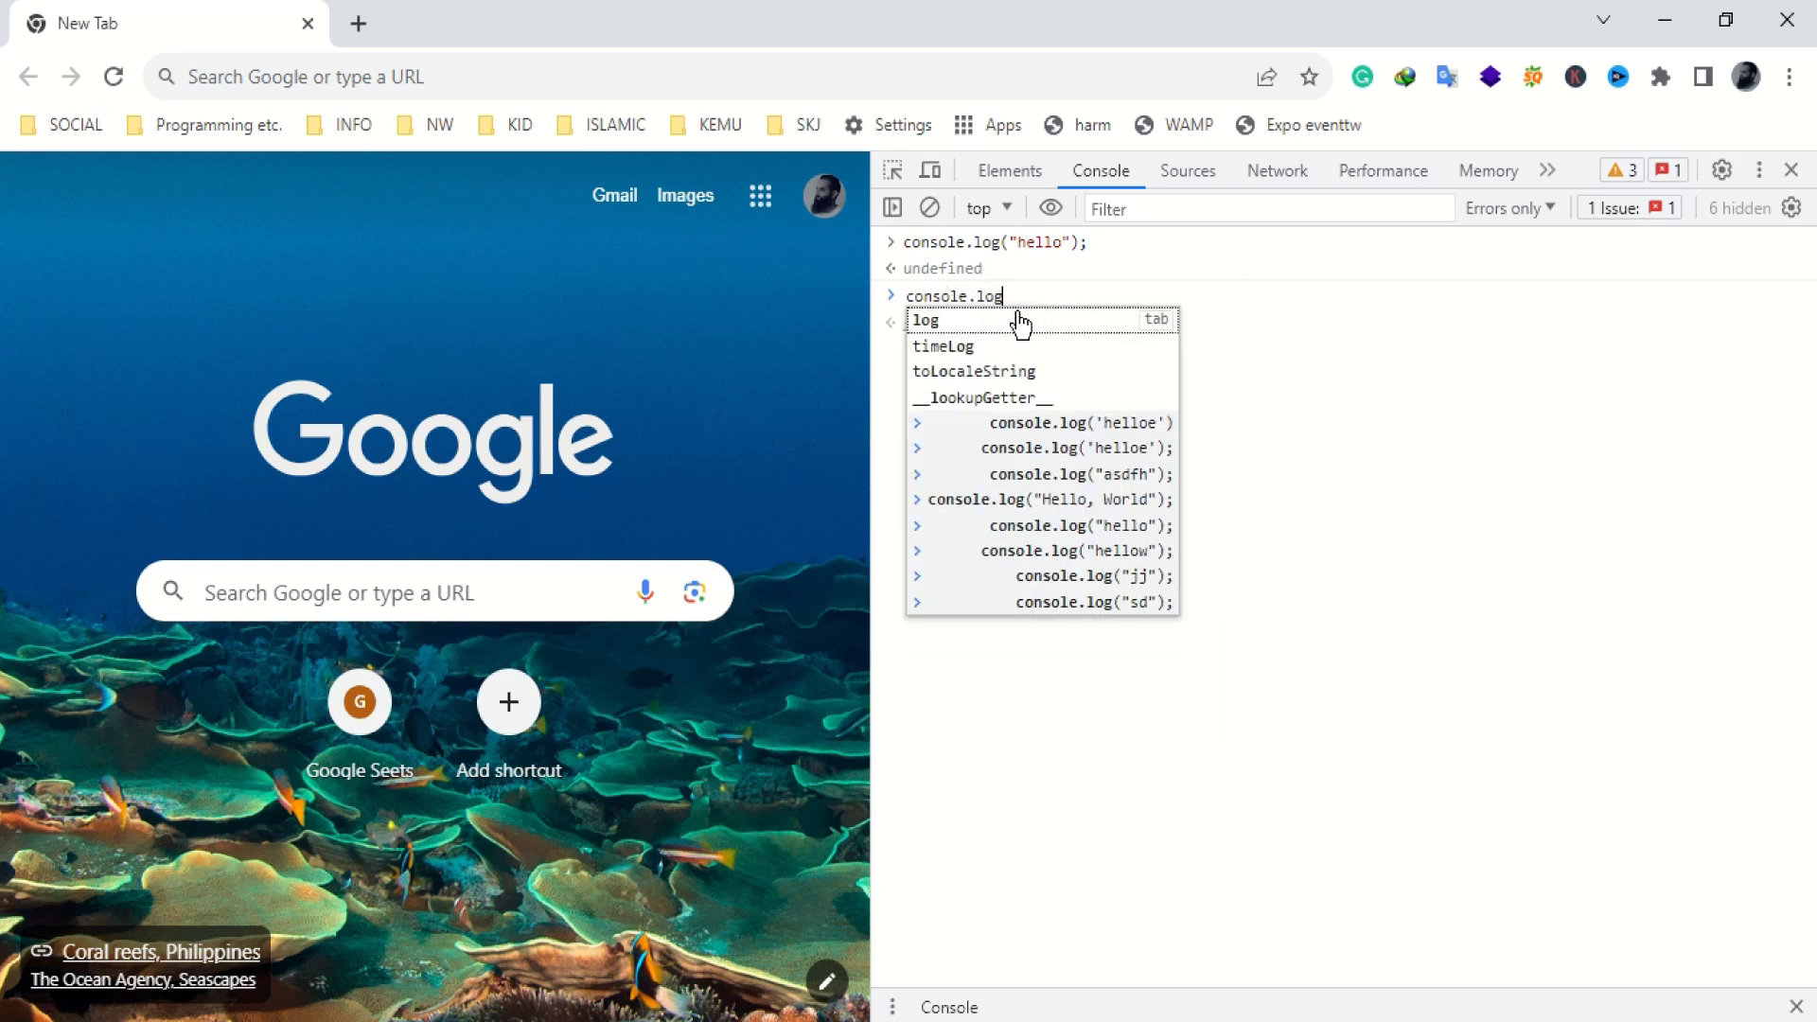
text(()
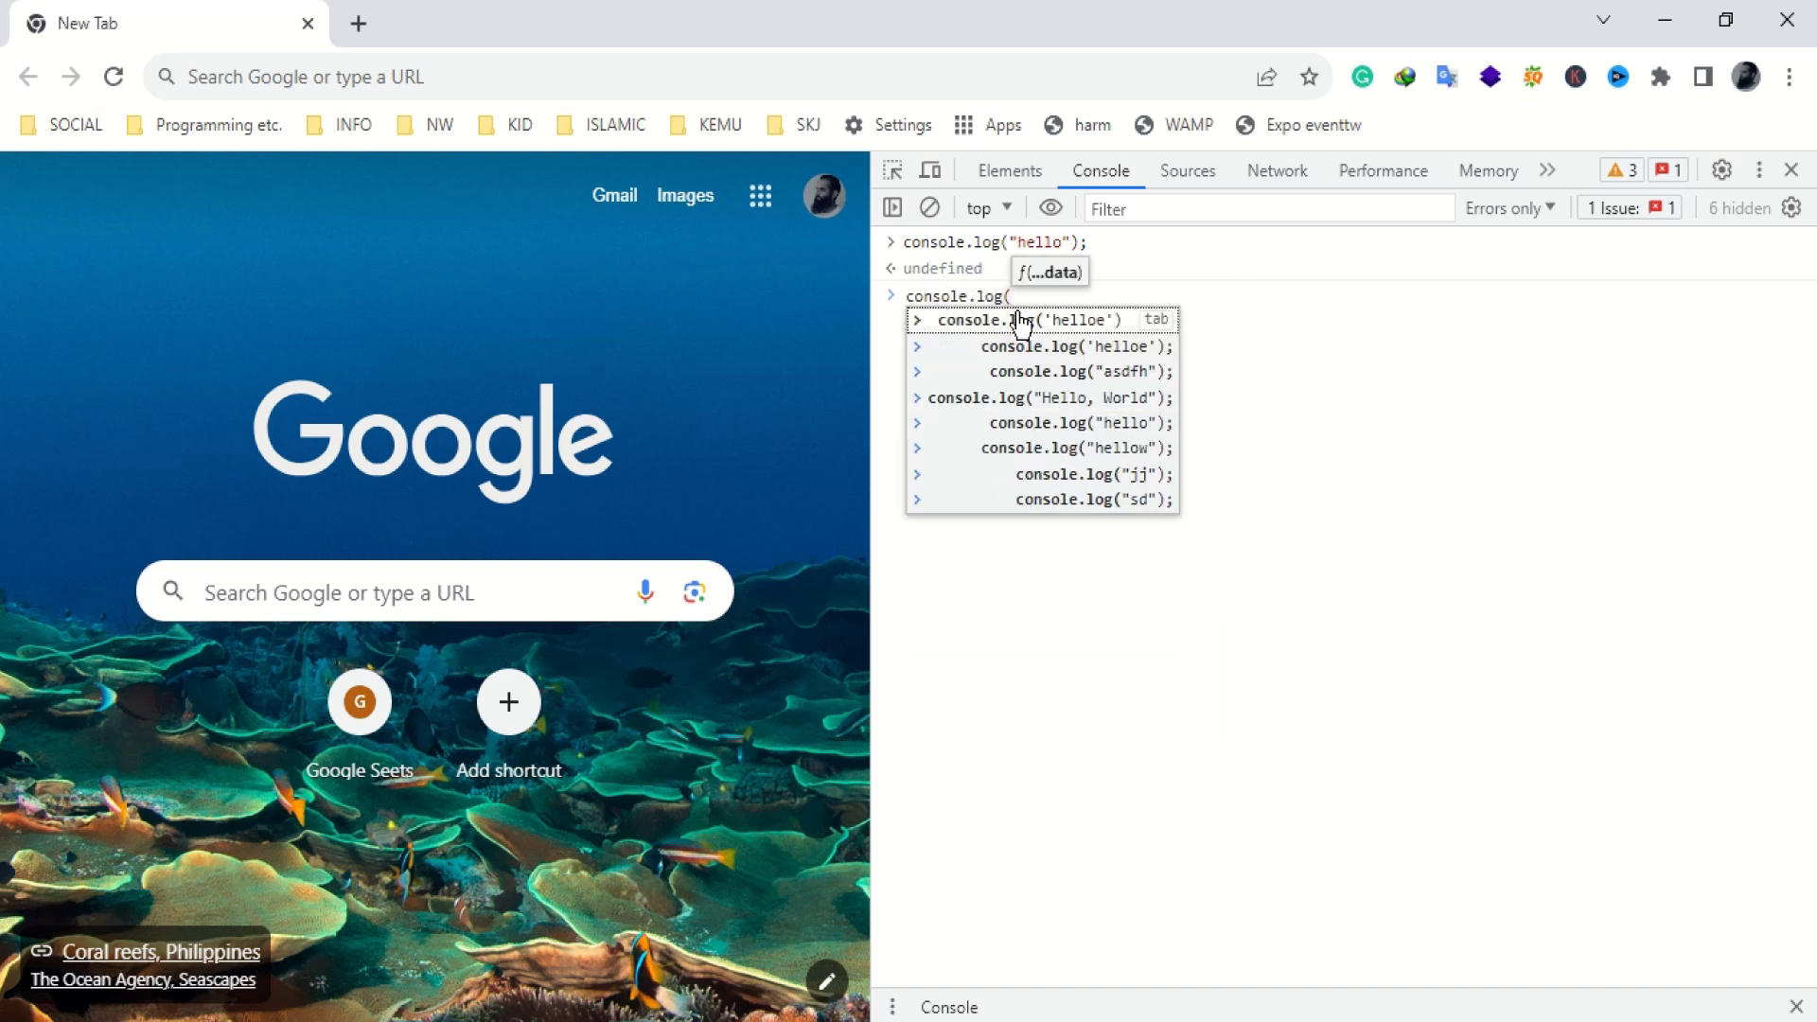
text('hel)
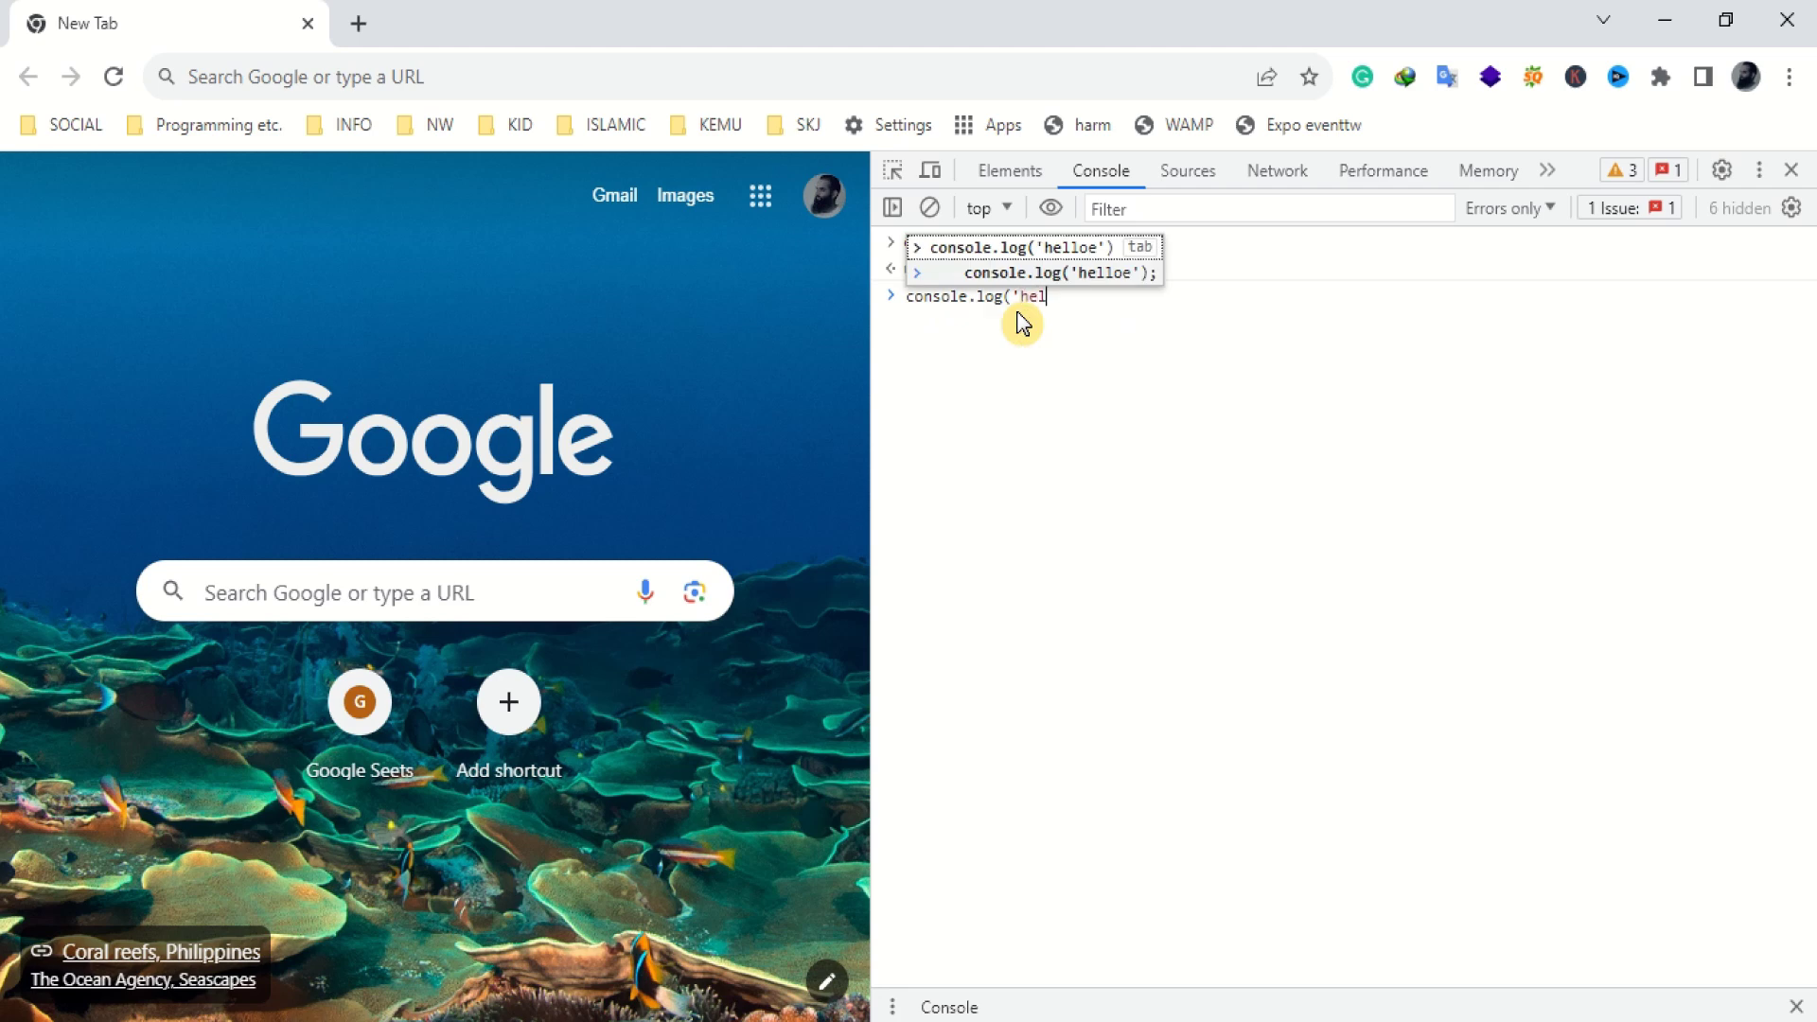
text(lo')
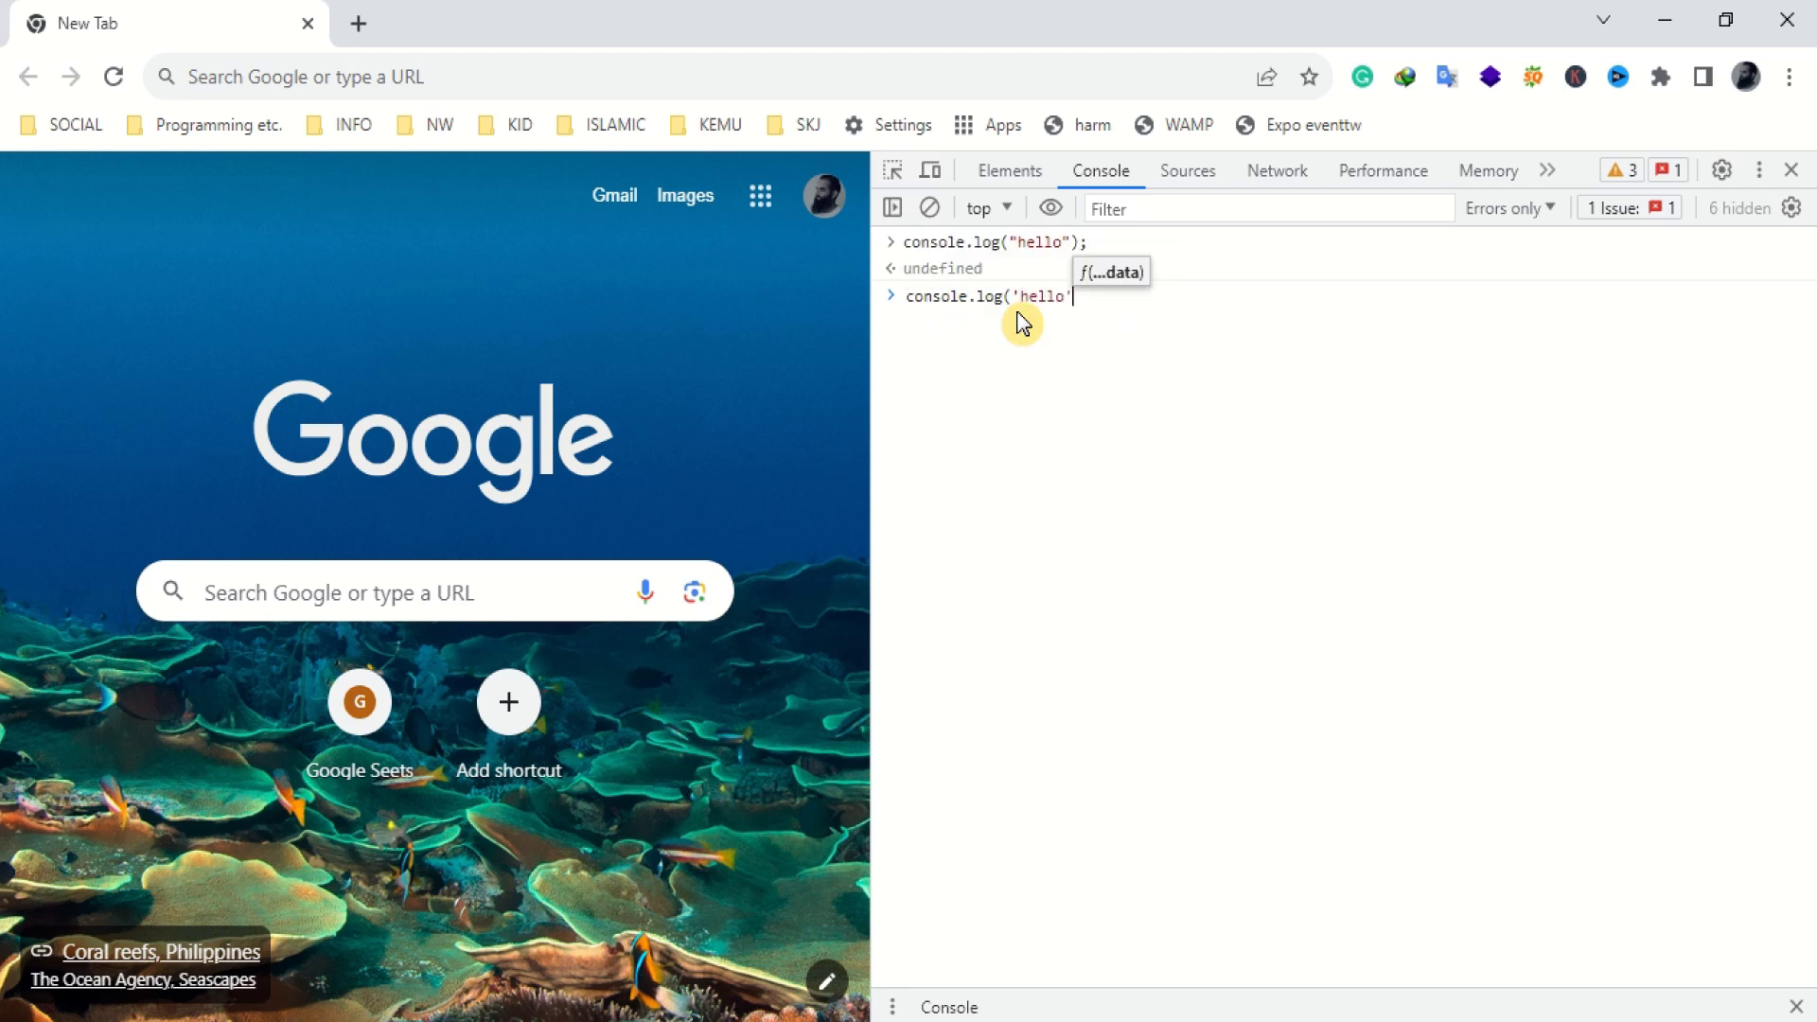
text();)
key(Return)
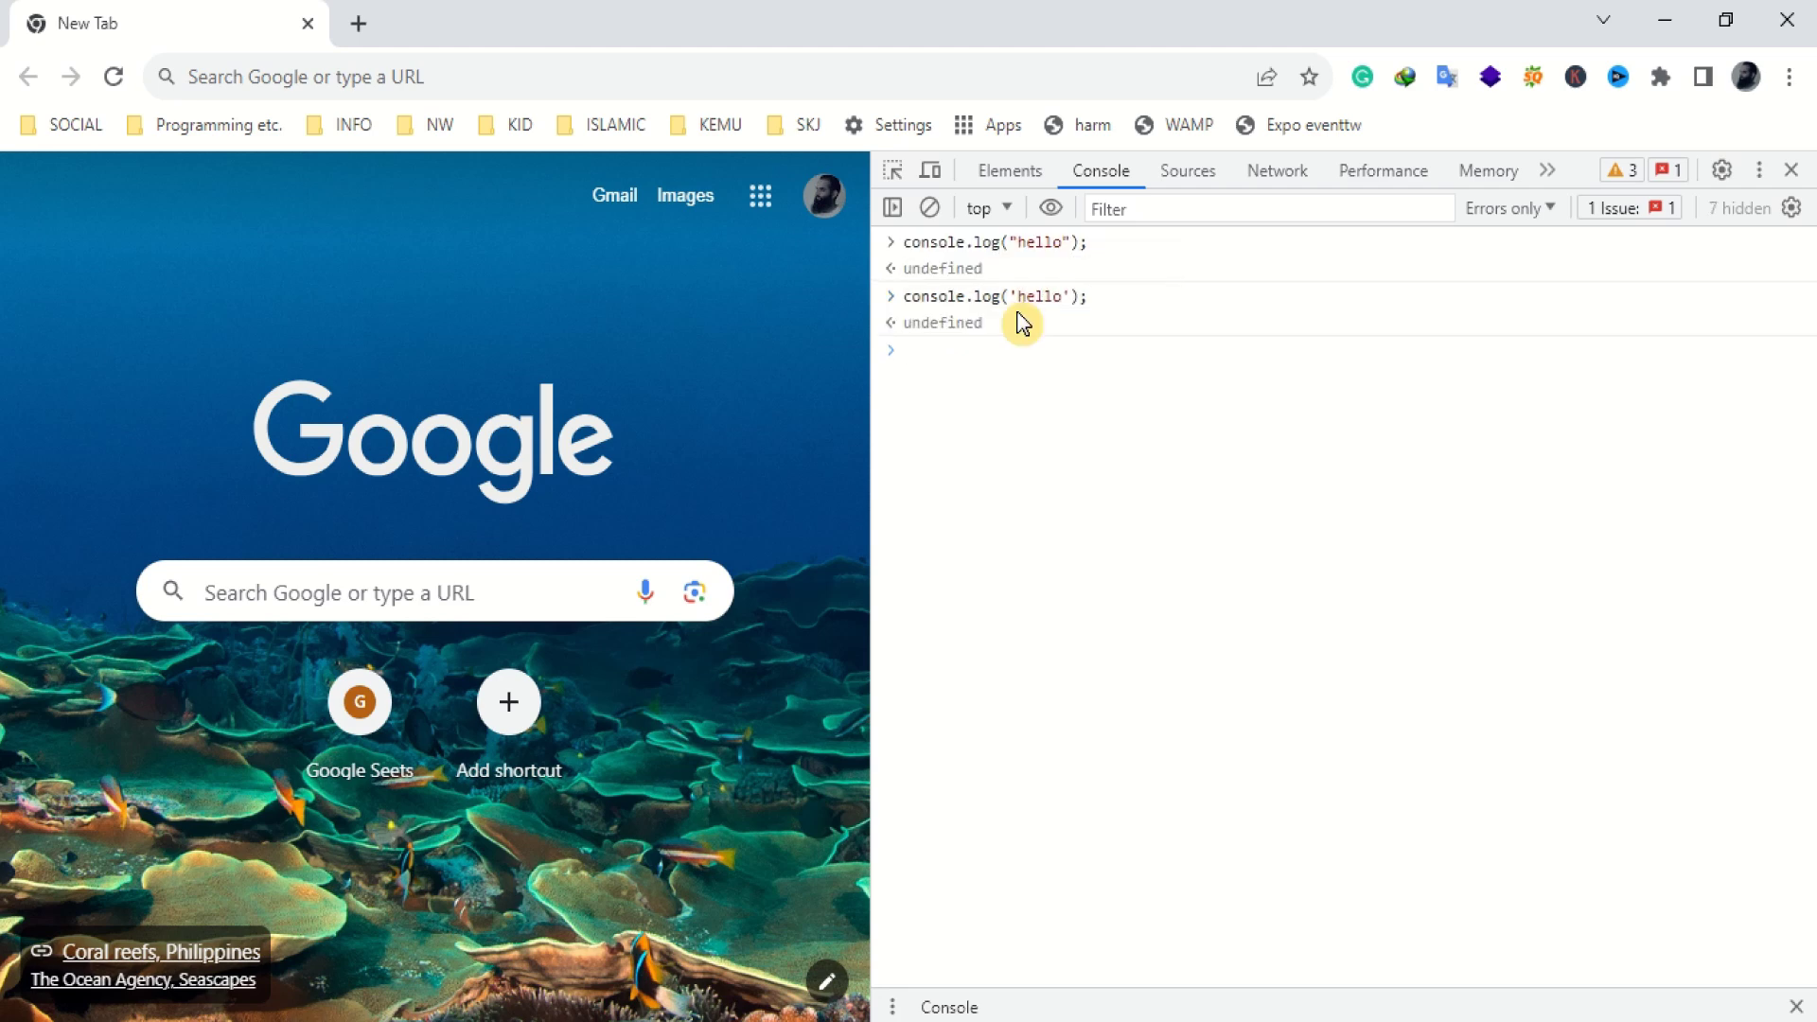
click(1550, 210)
click(1528, 253)
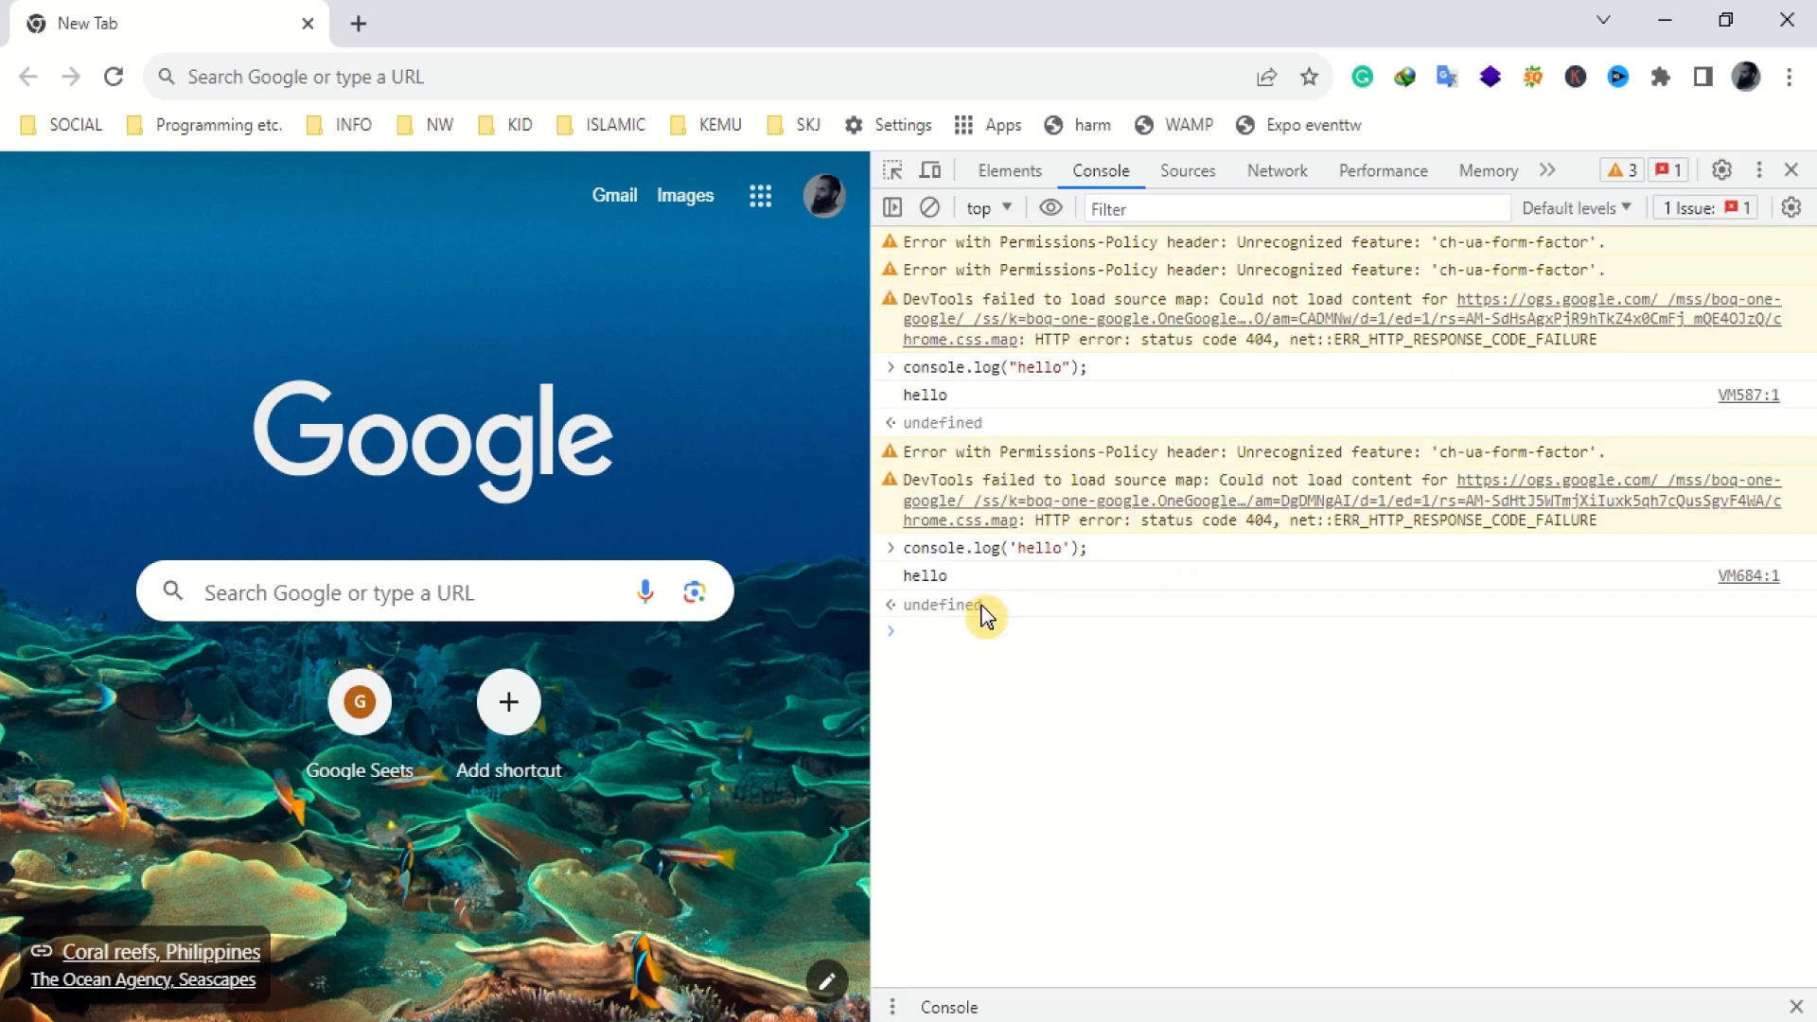
drag(911, 577, 978, 588)
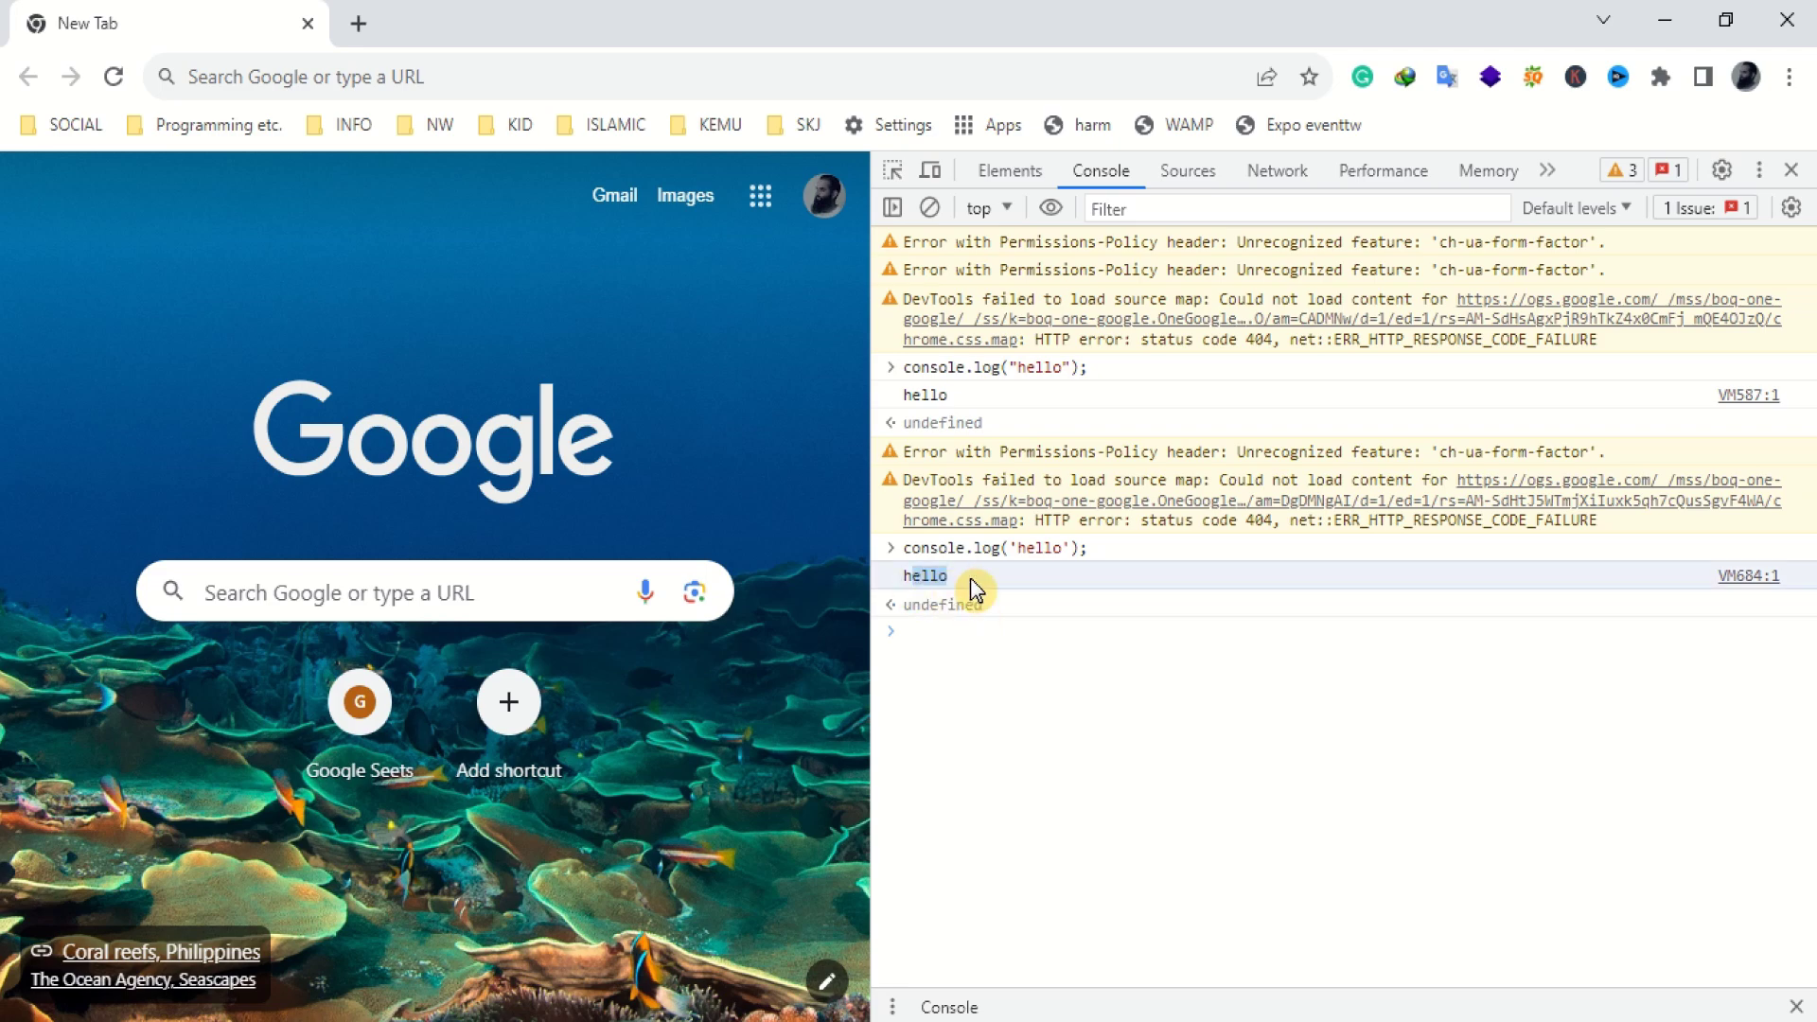
click(979, 610)
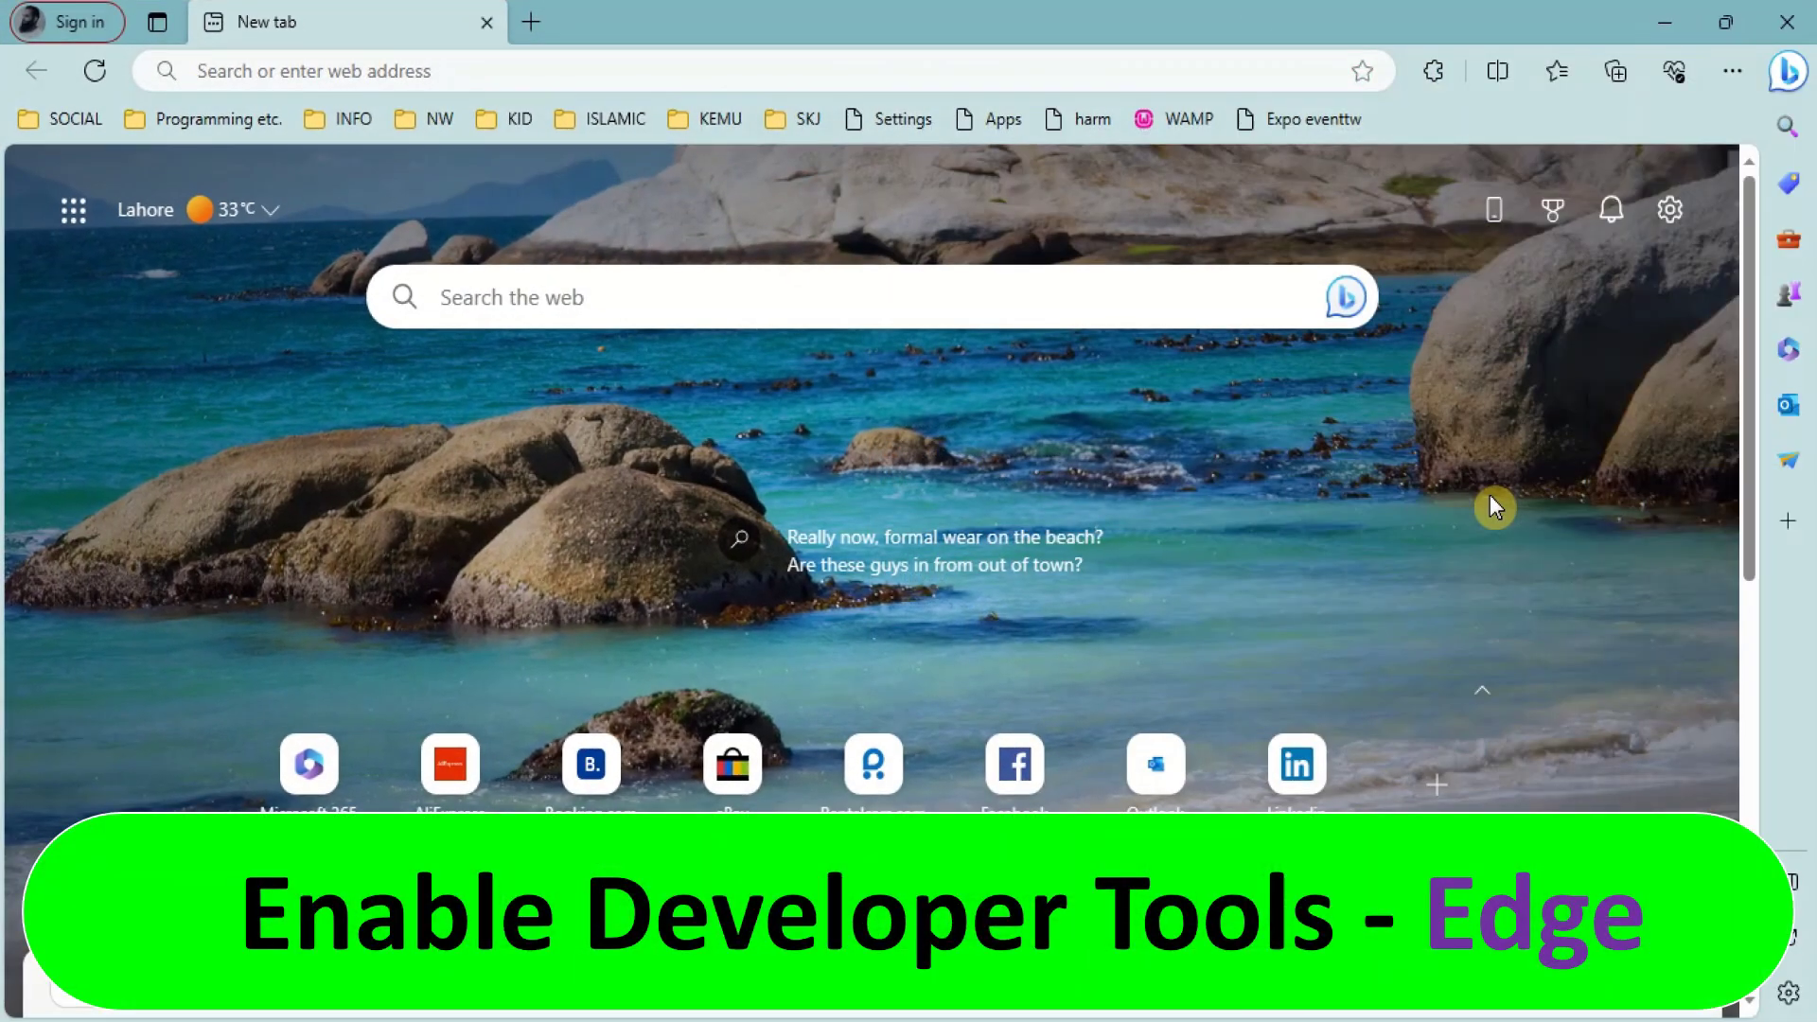
Step: Go to Edge's Manage extensions page, enable Developer mode, and update the extensions
click(1737, 79)
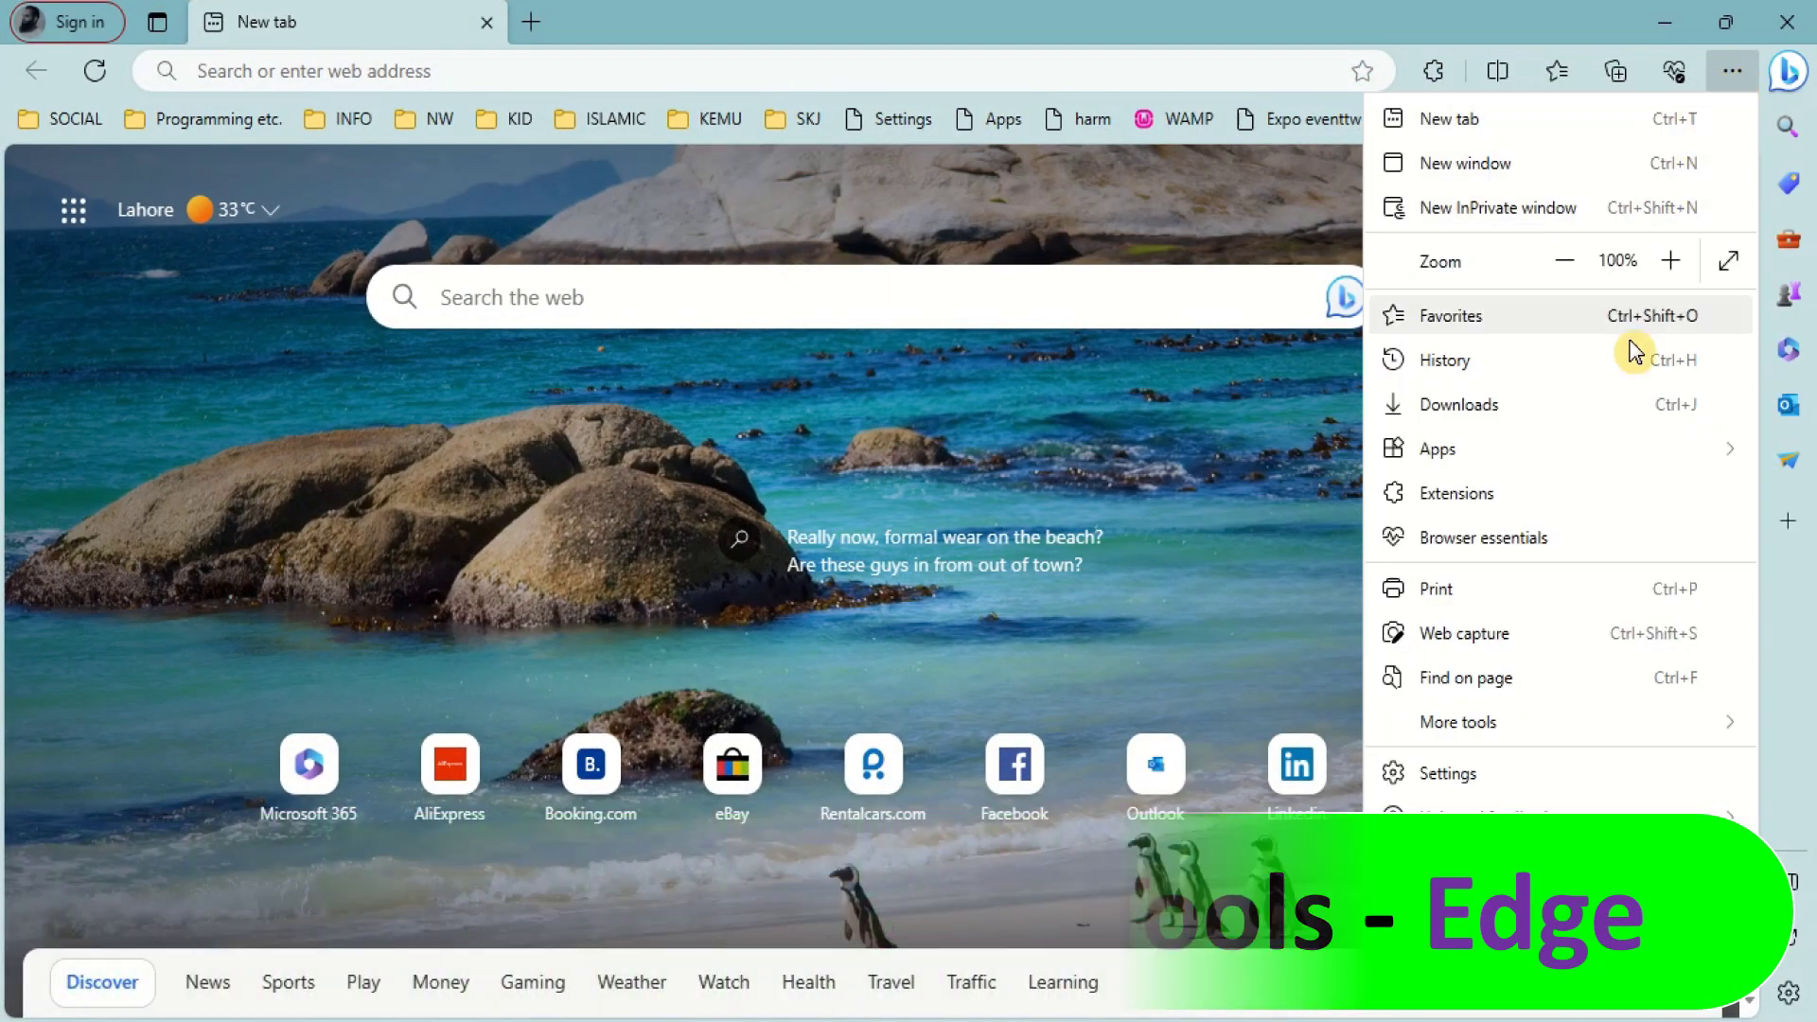
mouse_move(1543, 733)
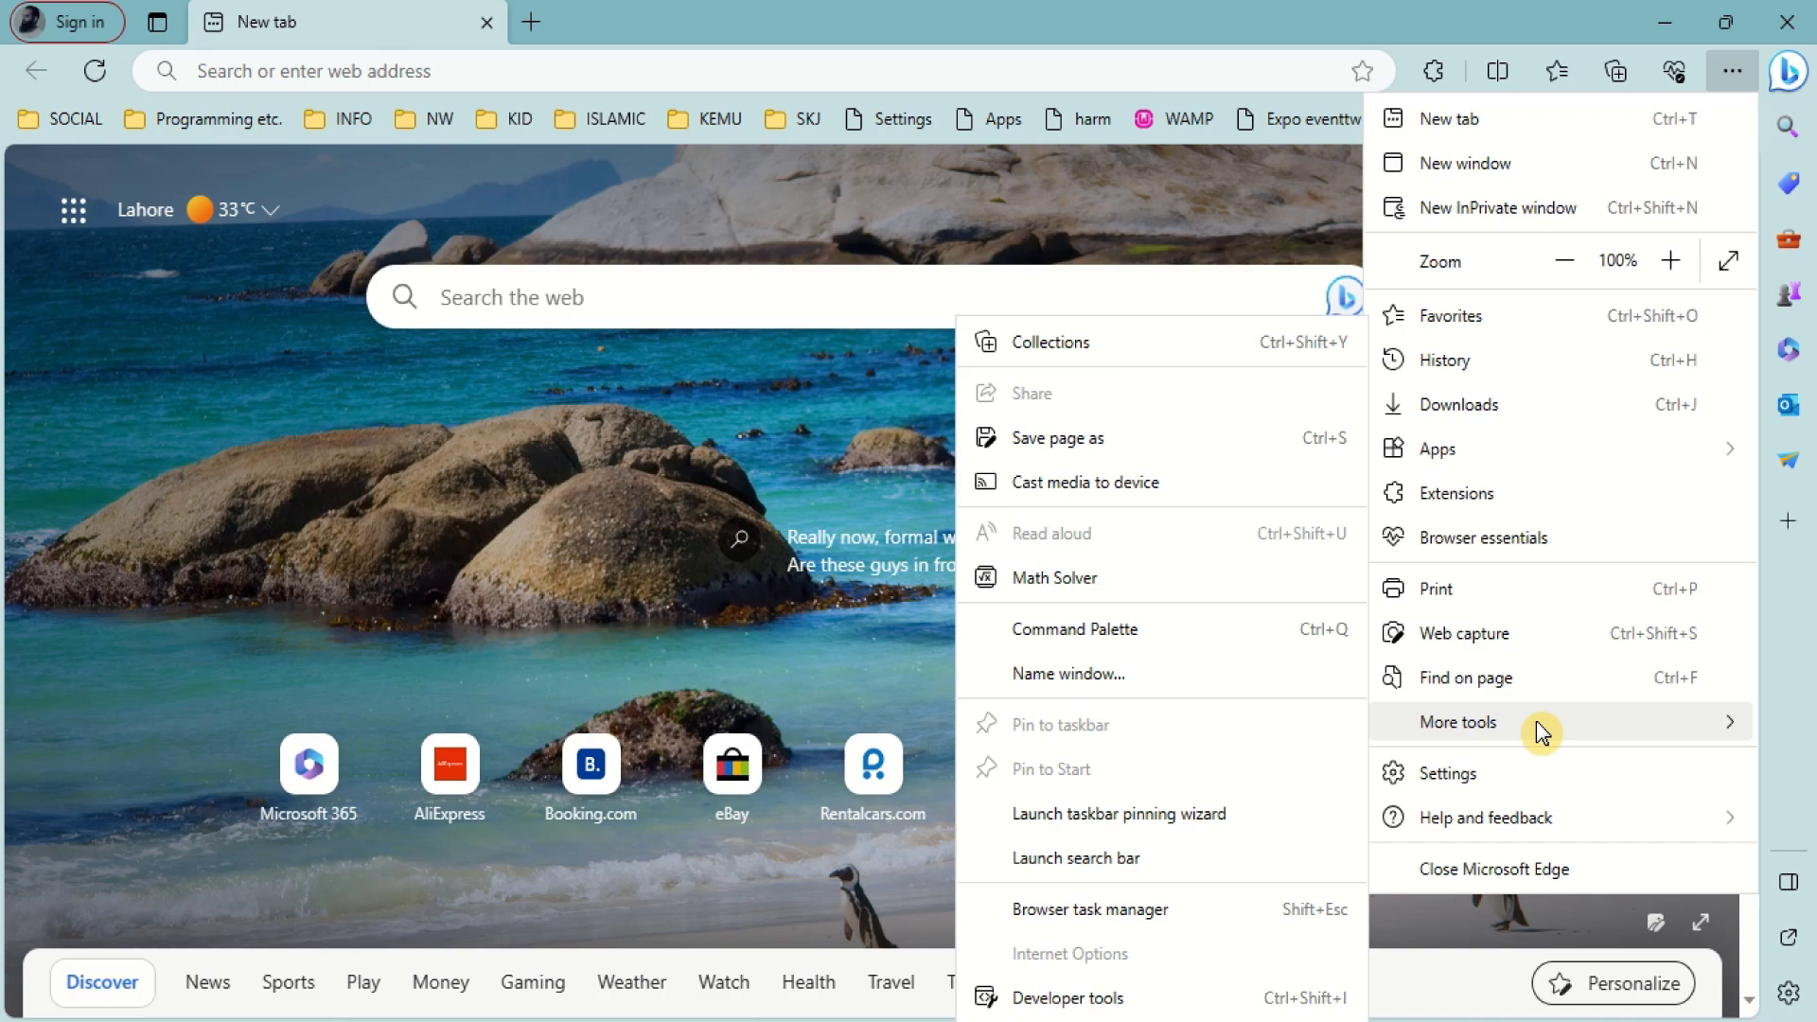
click(1504, 493)
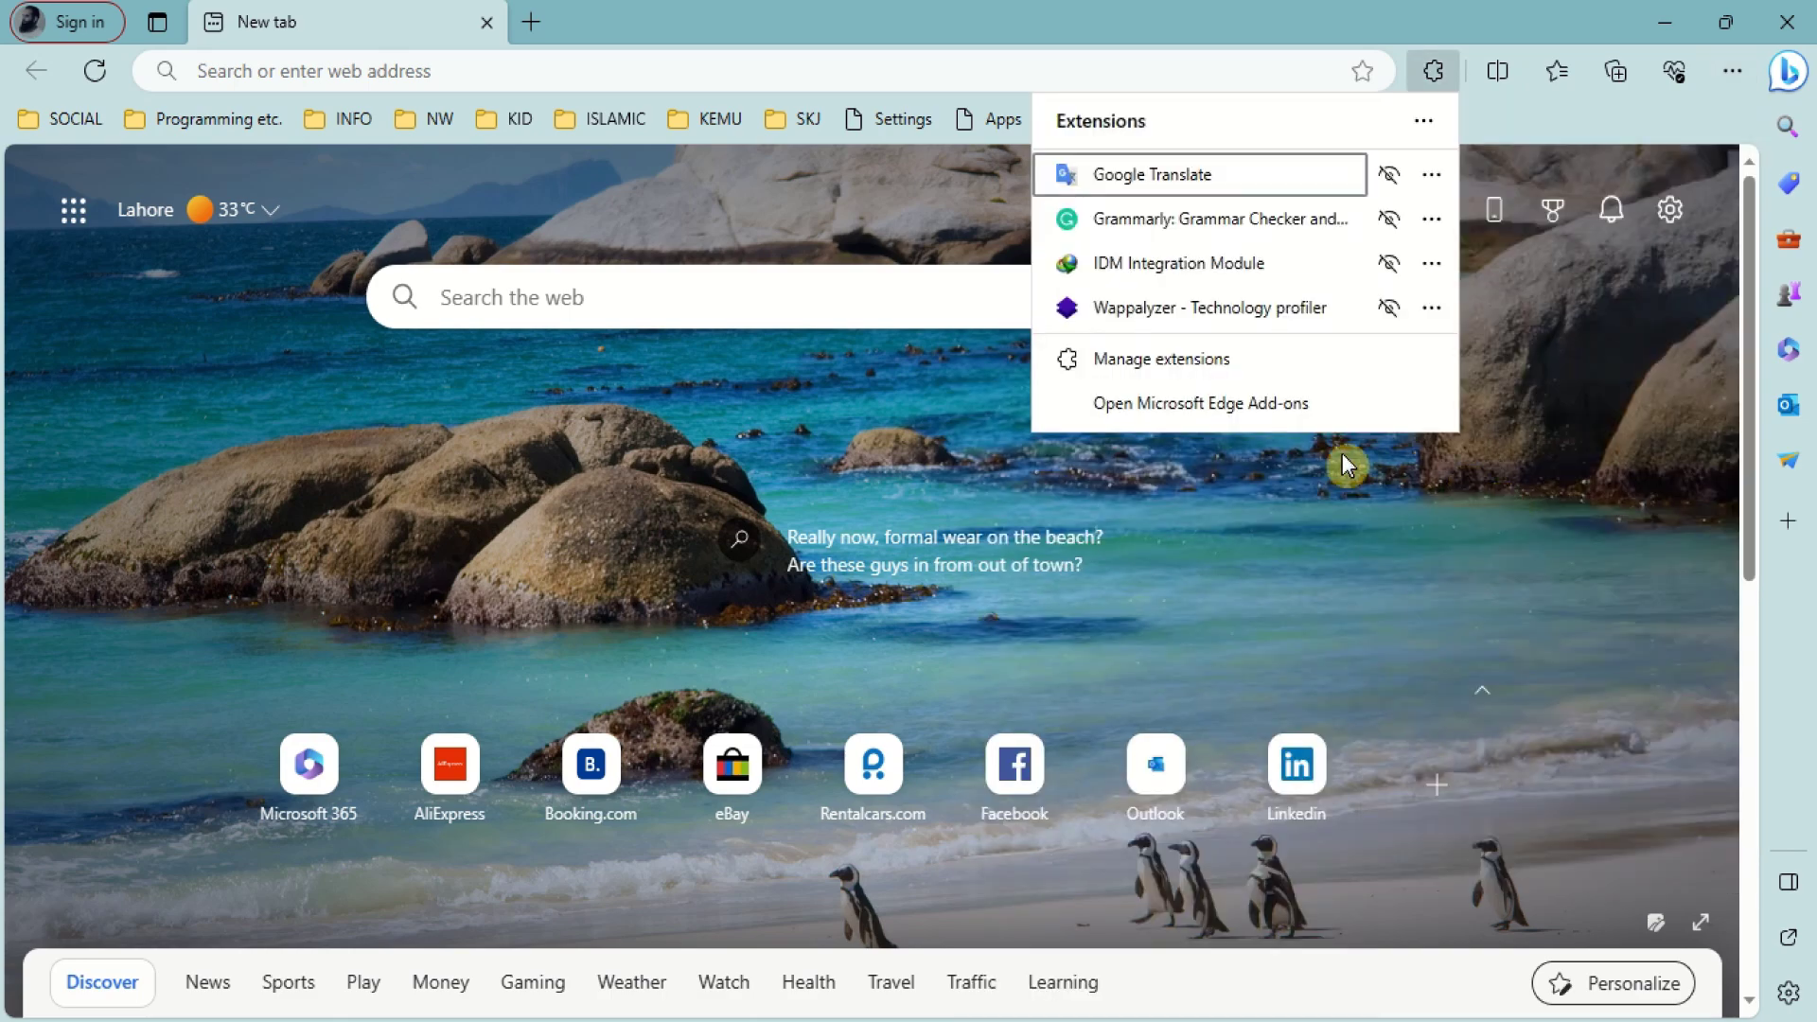
click(1197, 379)
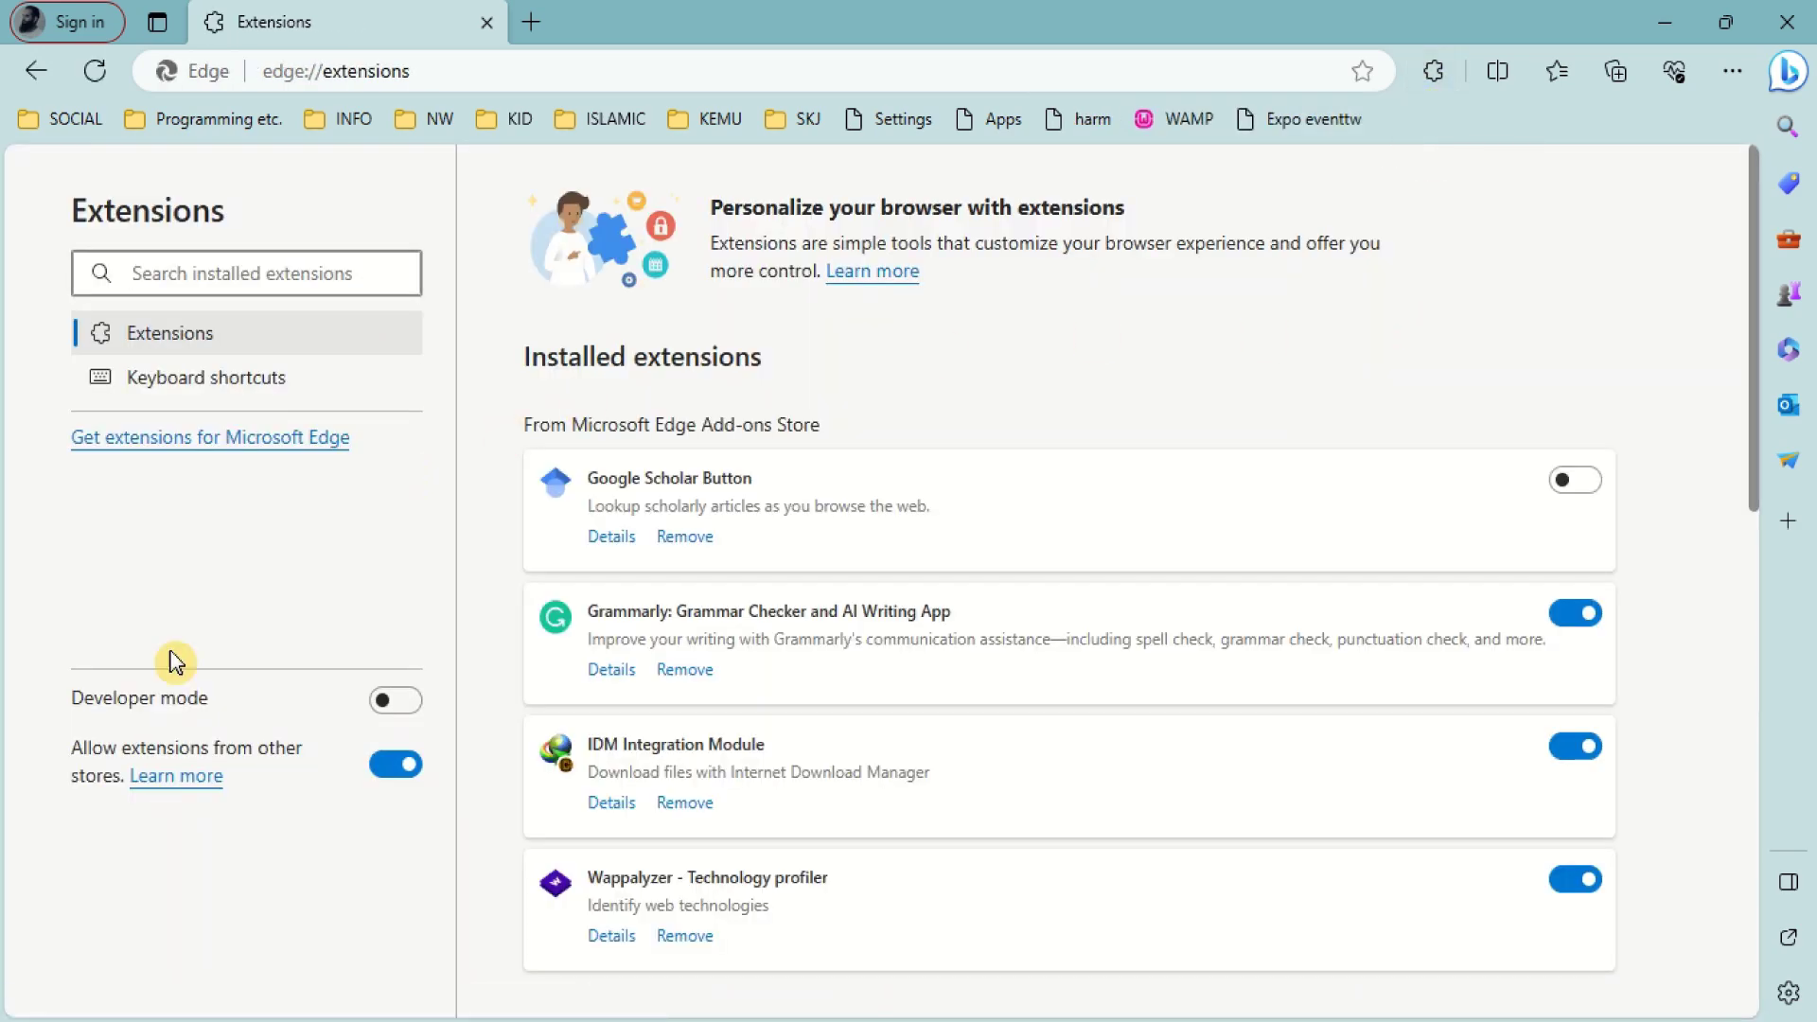
click(407, 712)
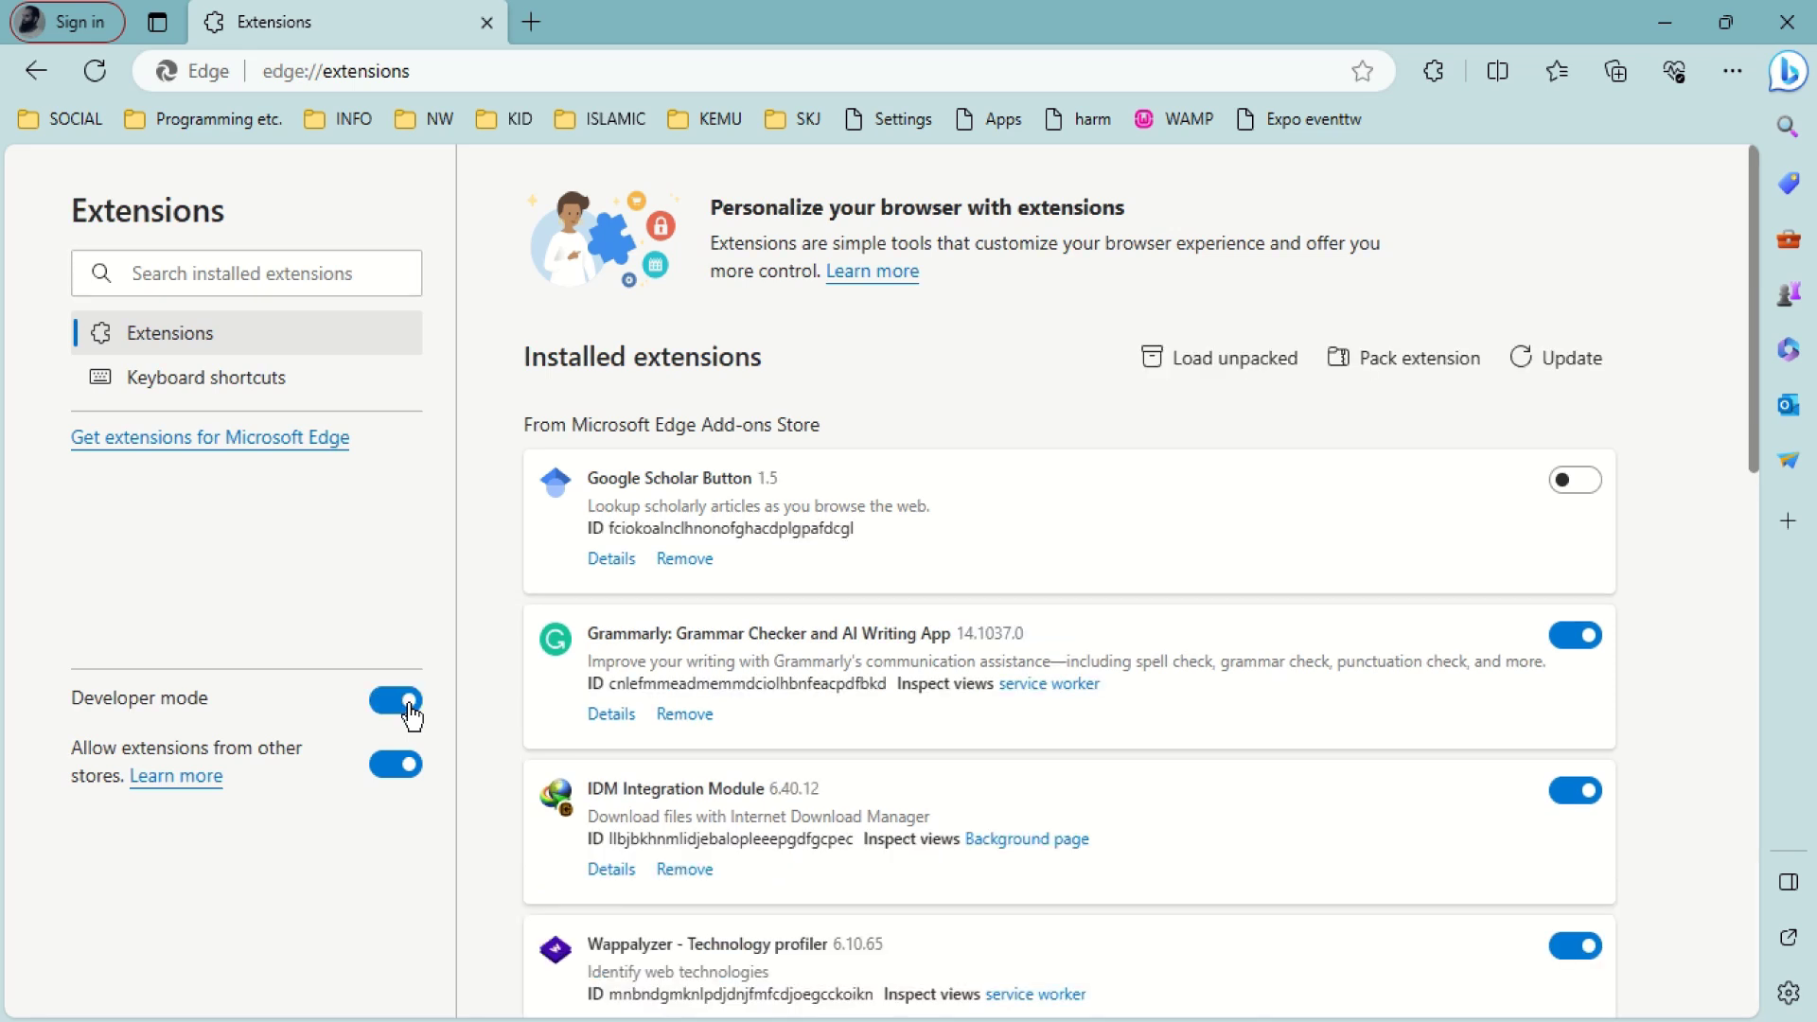
click(1571, 364)
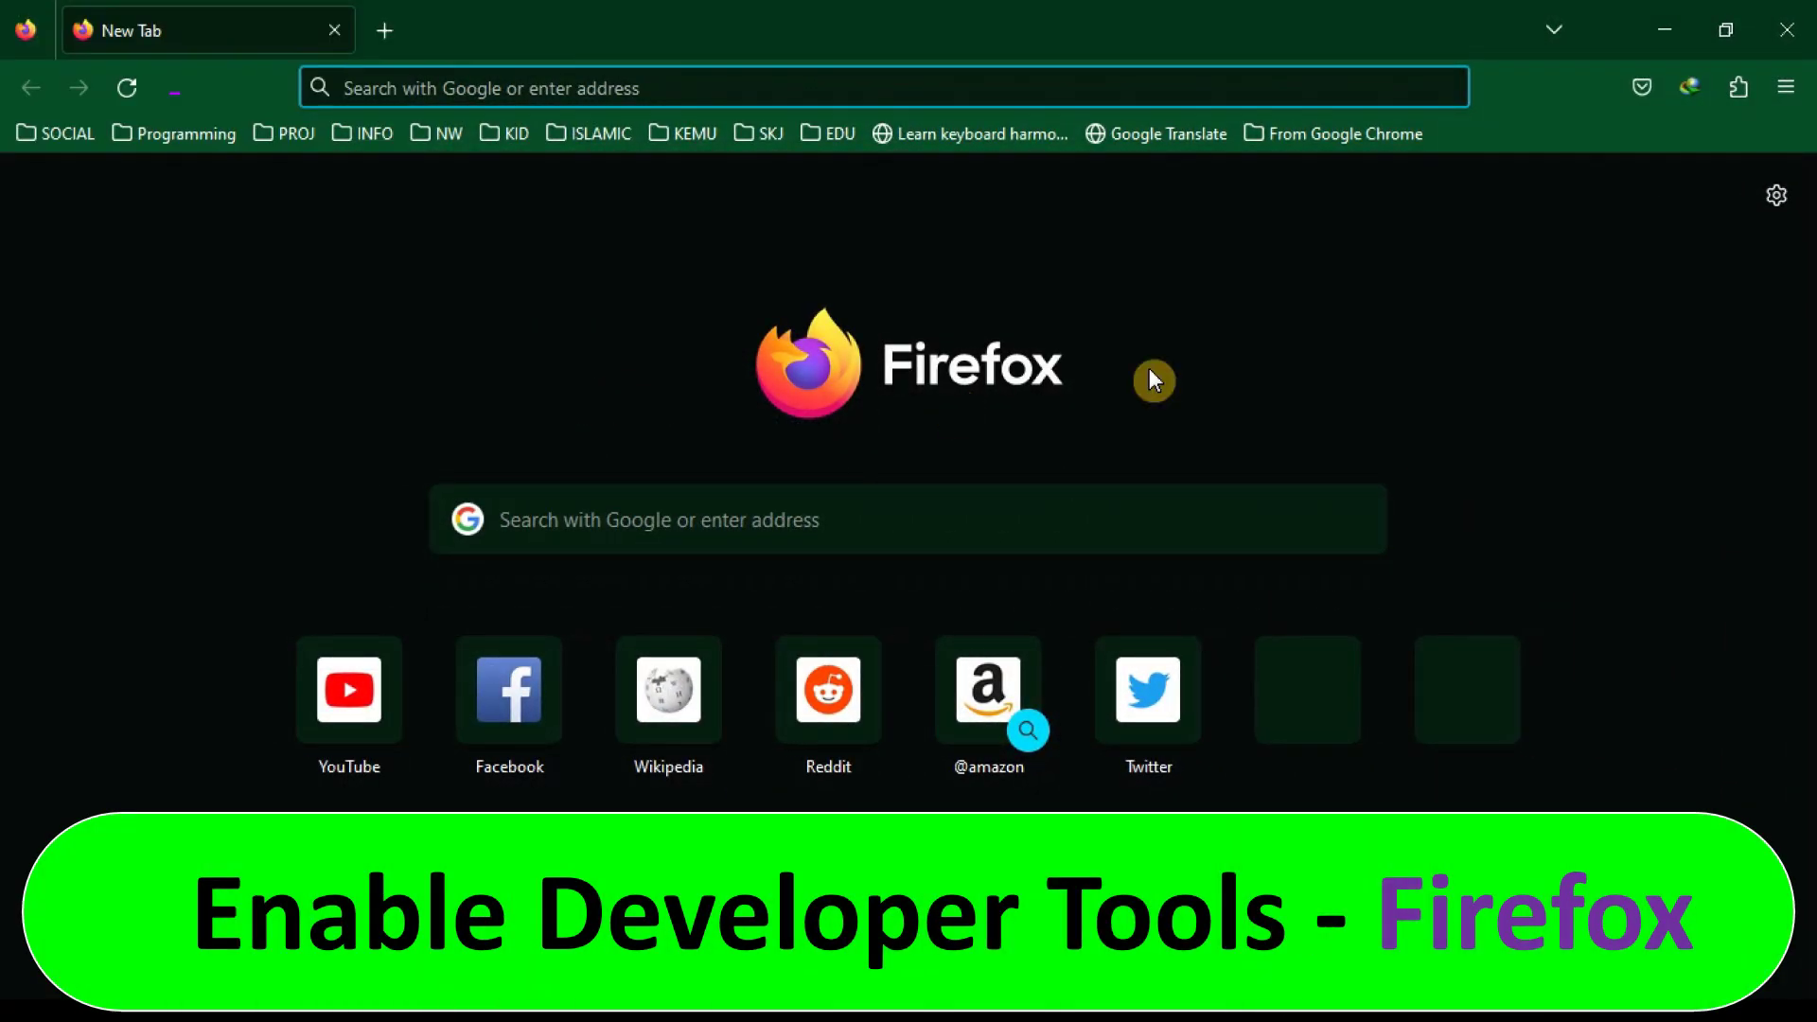
Step: Open Firefox Developer Tools on the page and switch to the Console
right_click(1252, 342)
click(1377, 606)
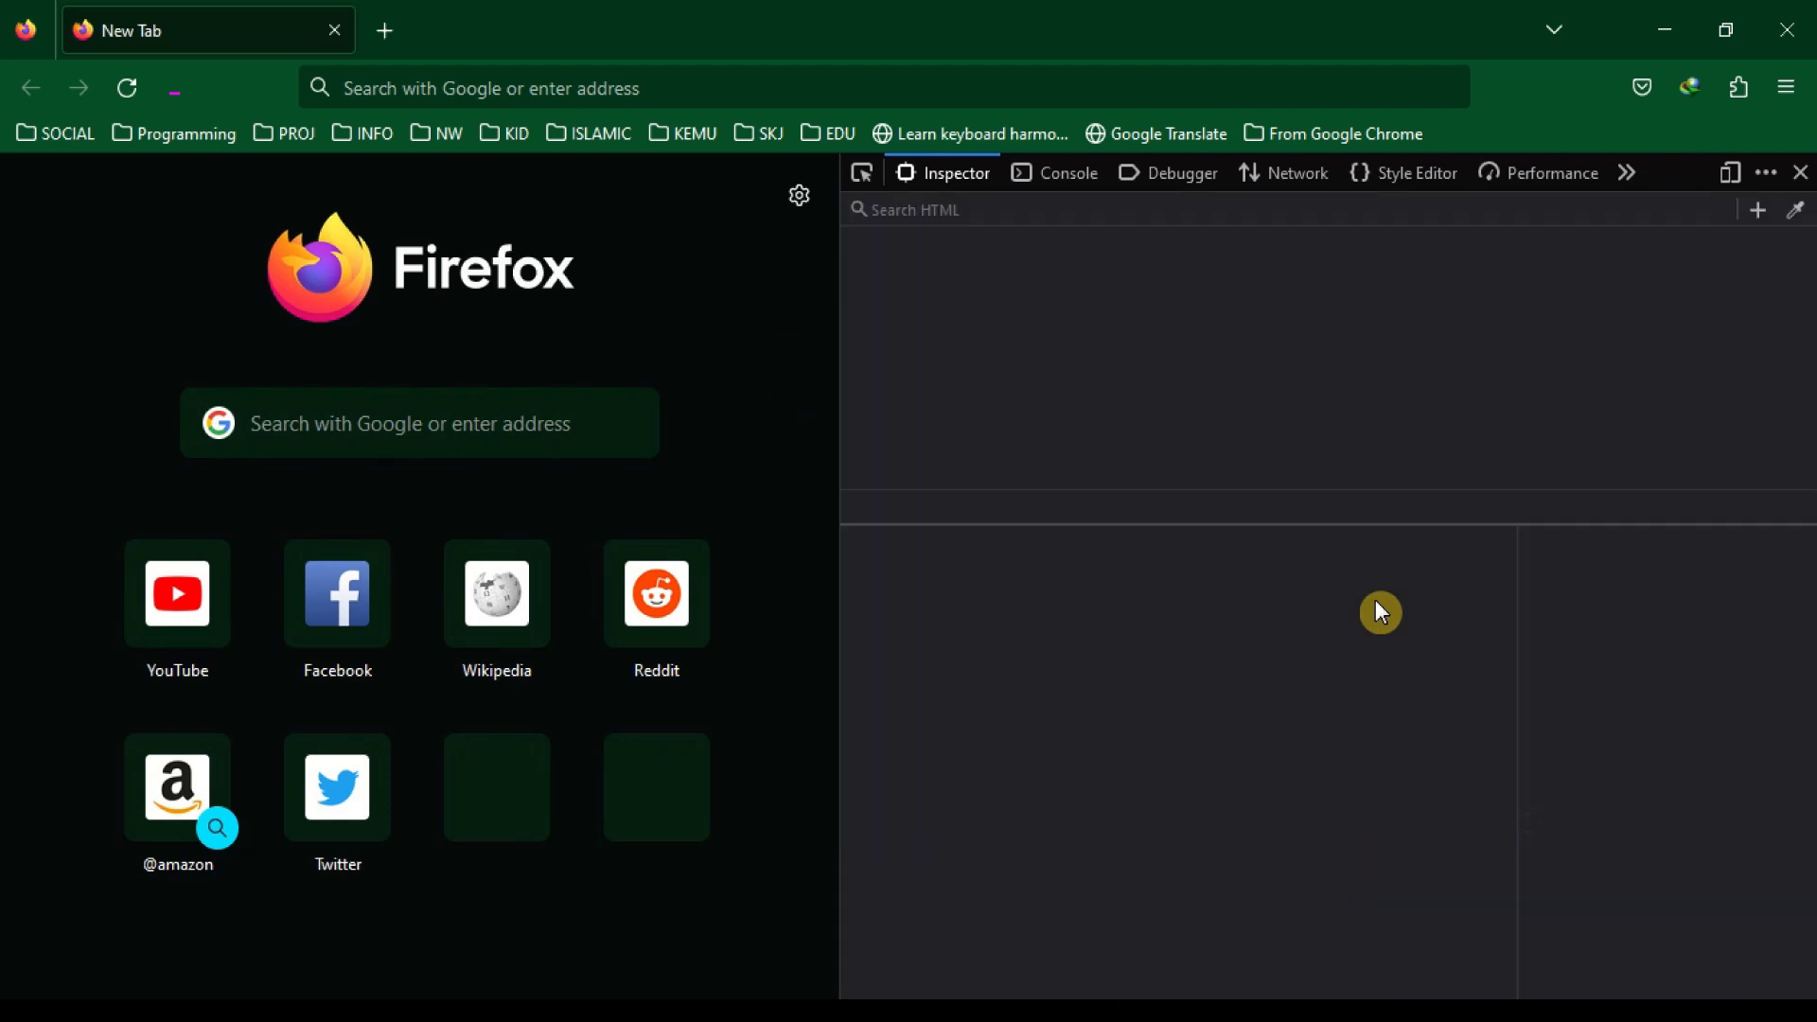
click(1069, 176)
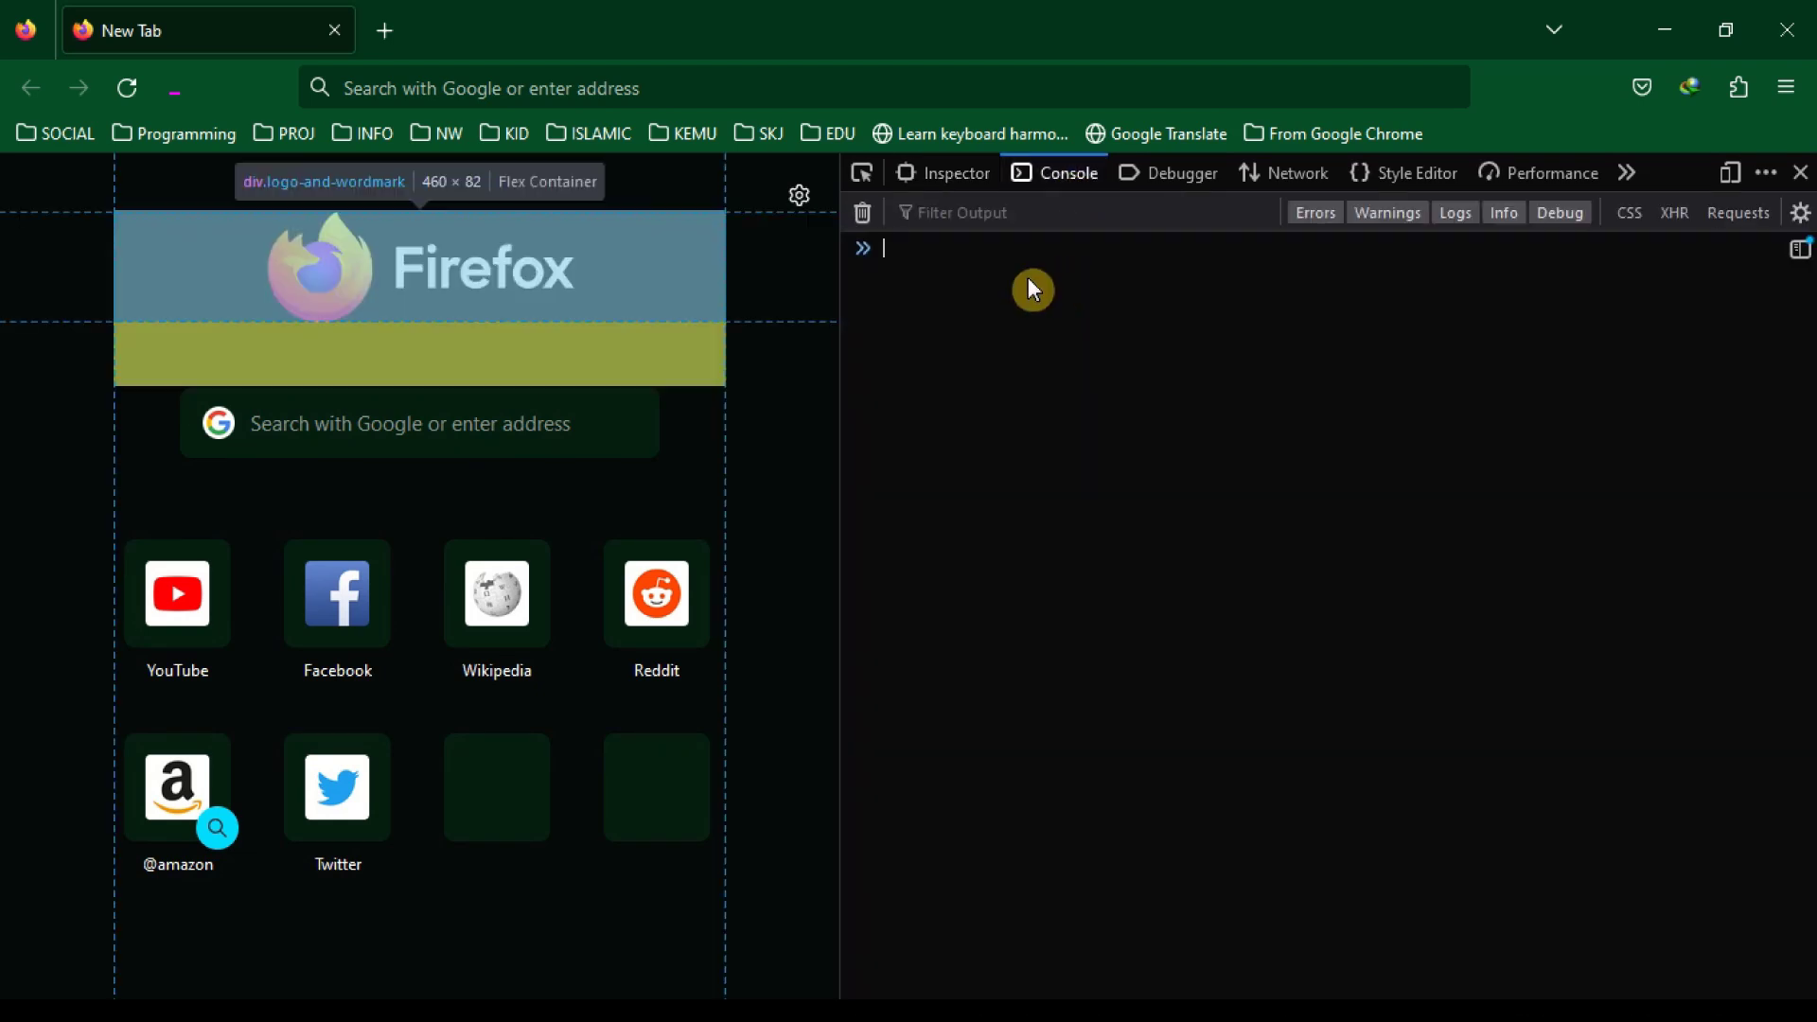
Step: Run console.log("g"), then recall it and remove the stray quote so g prints
text(con)
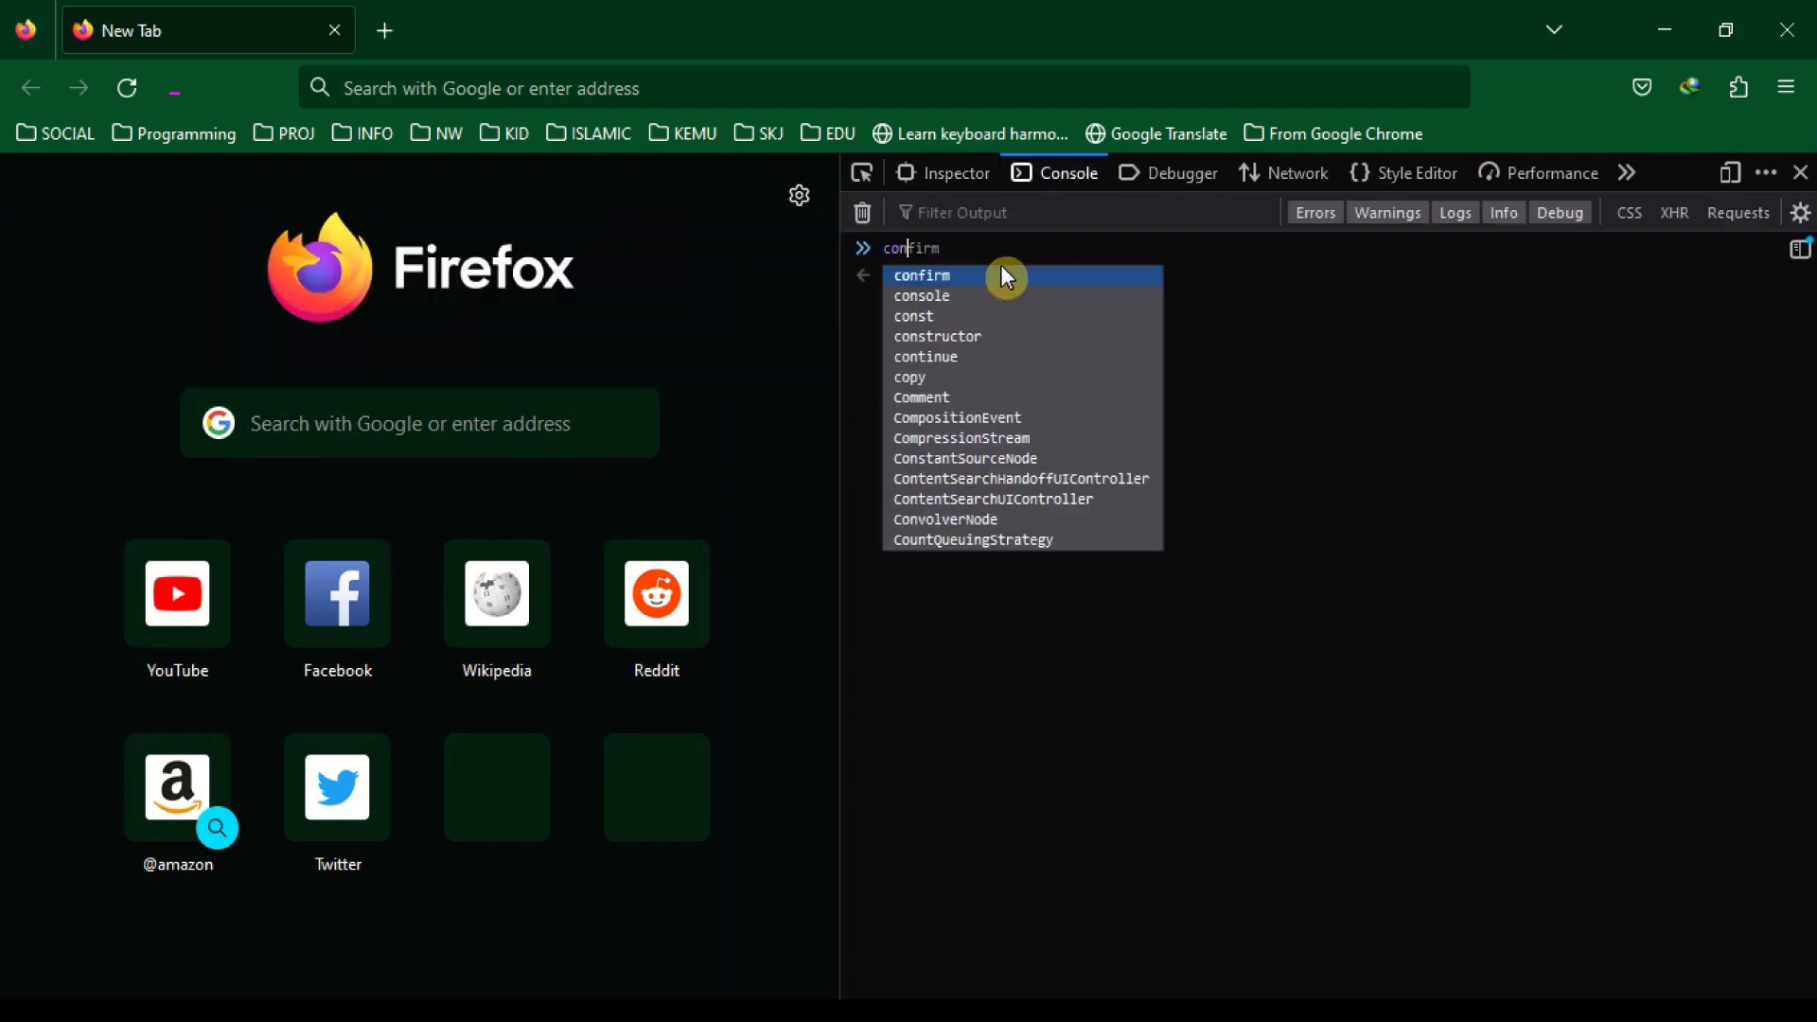
text(sole)
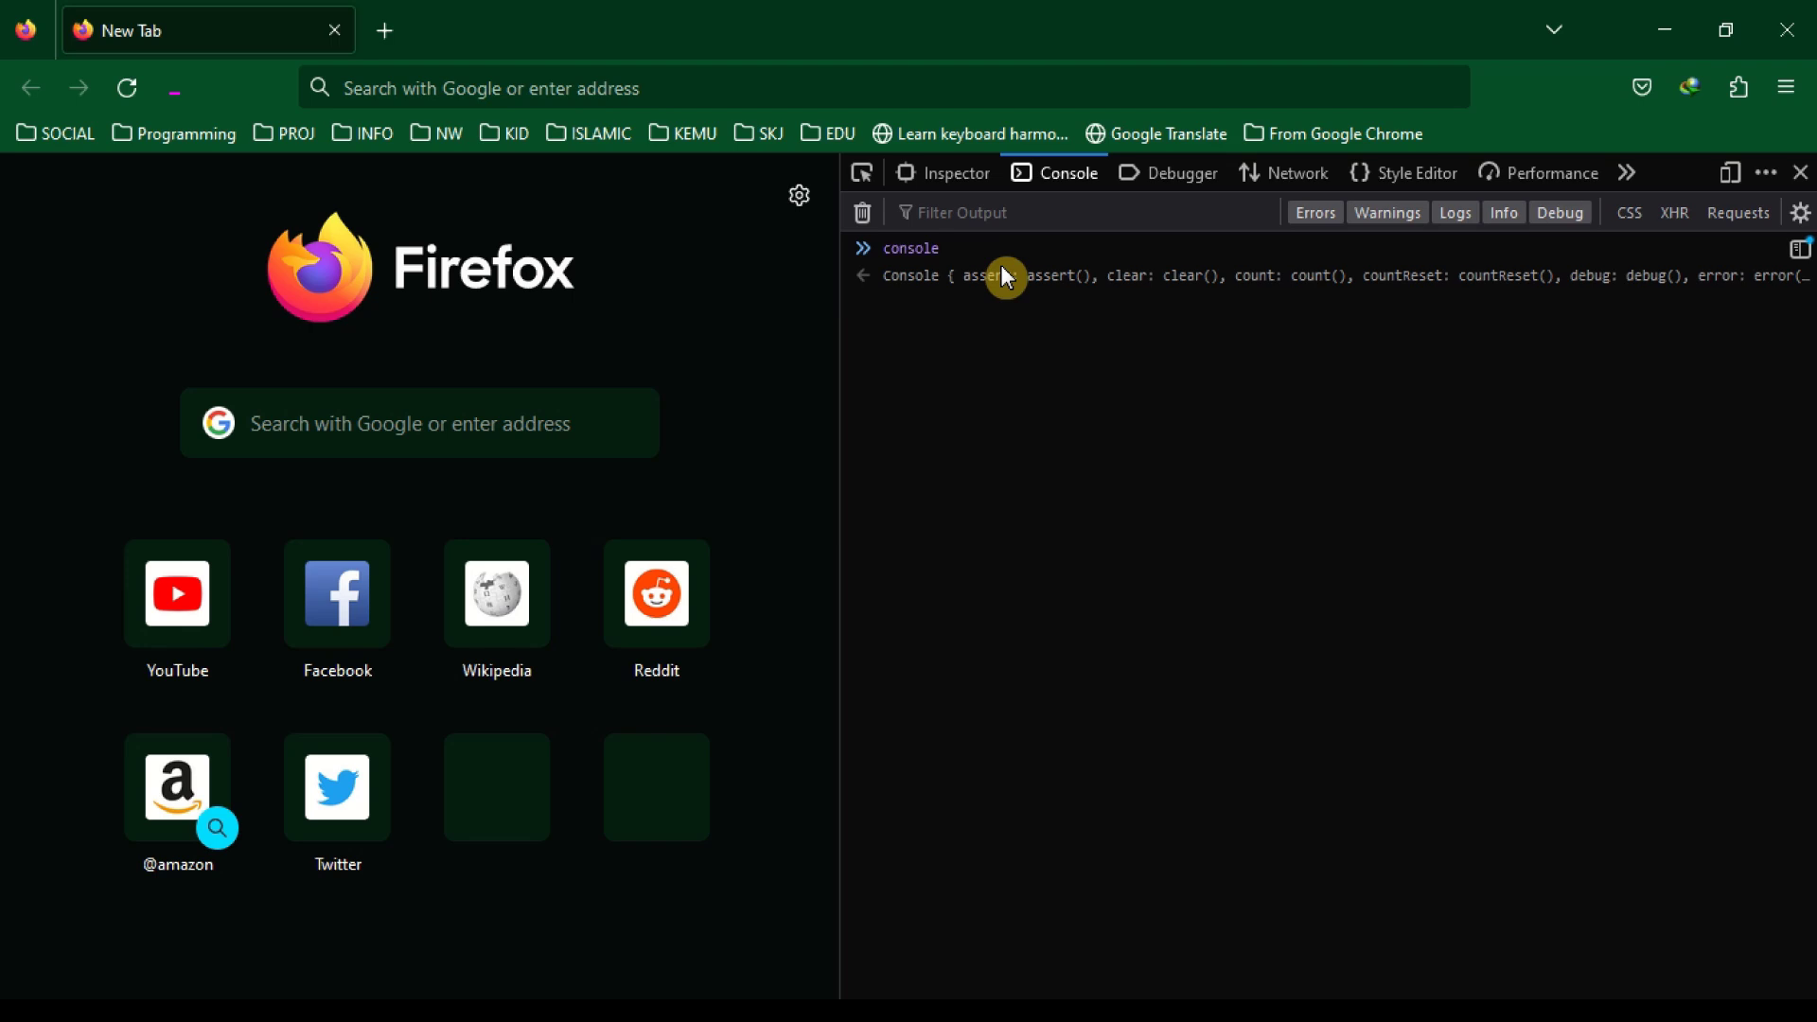
text(.log)
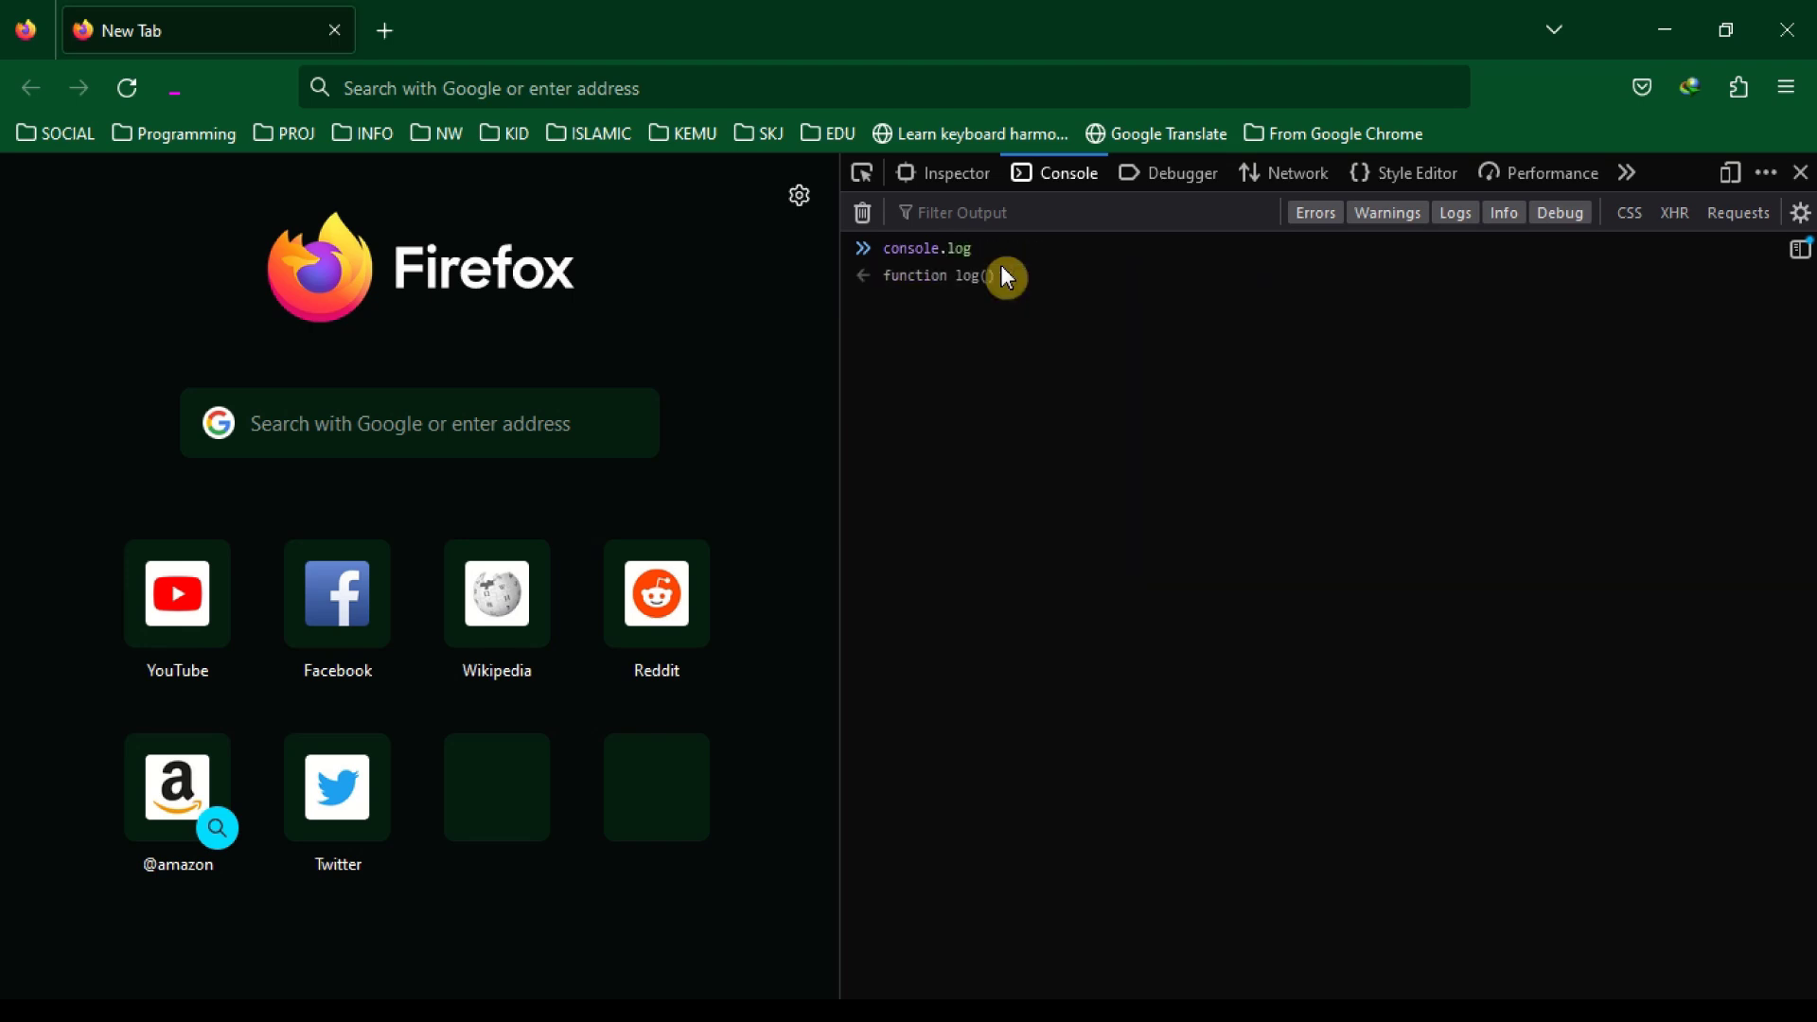
text(("g")')
key(Return)
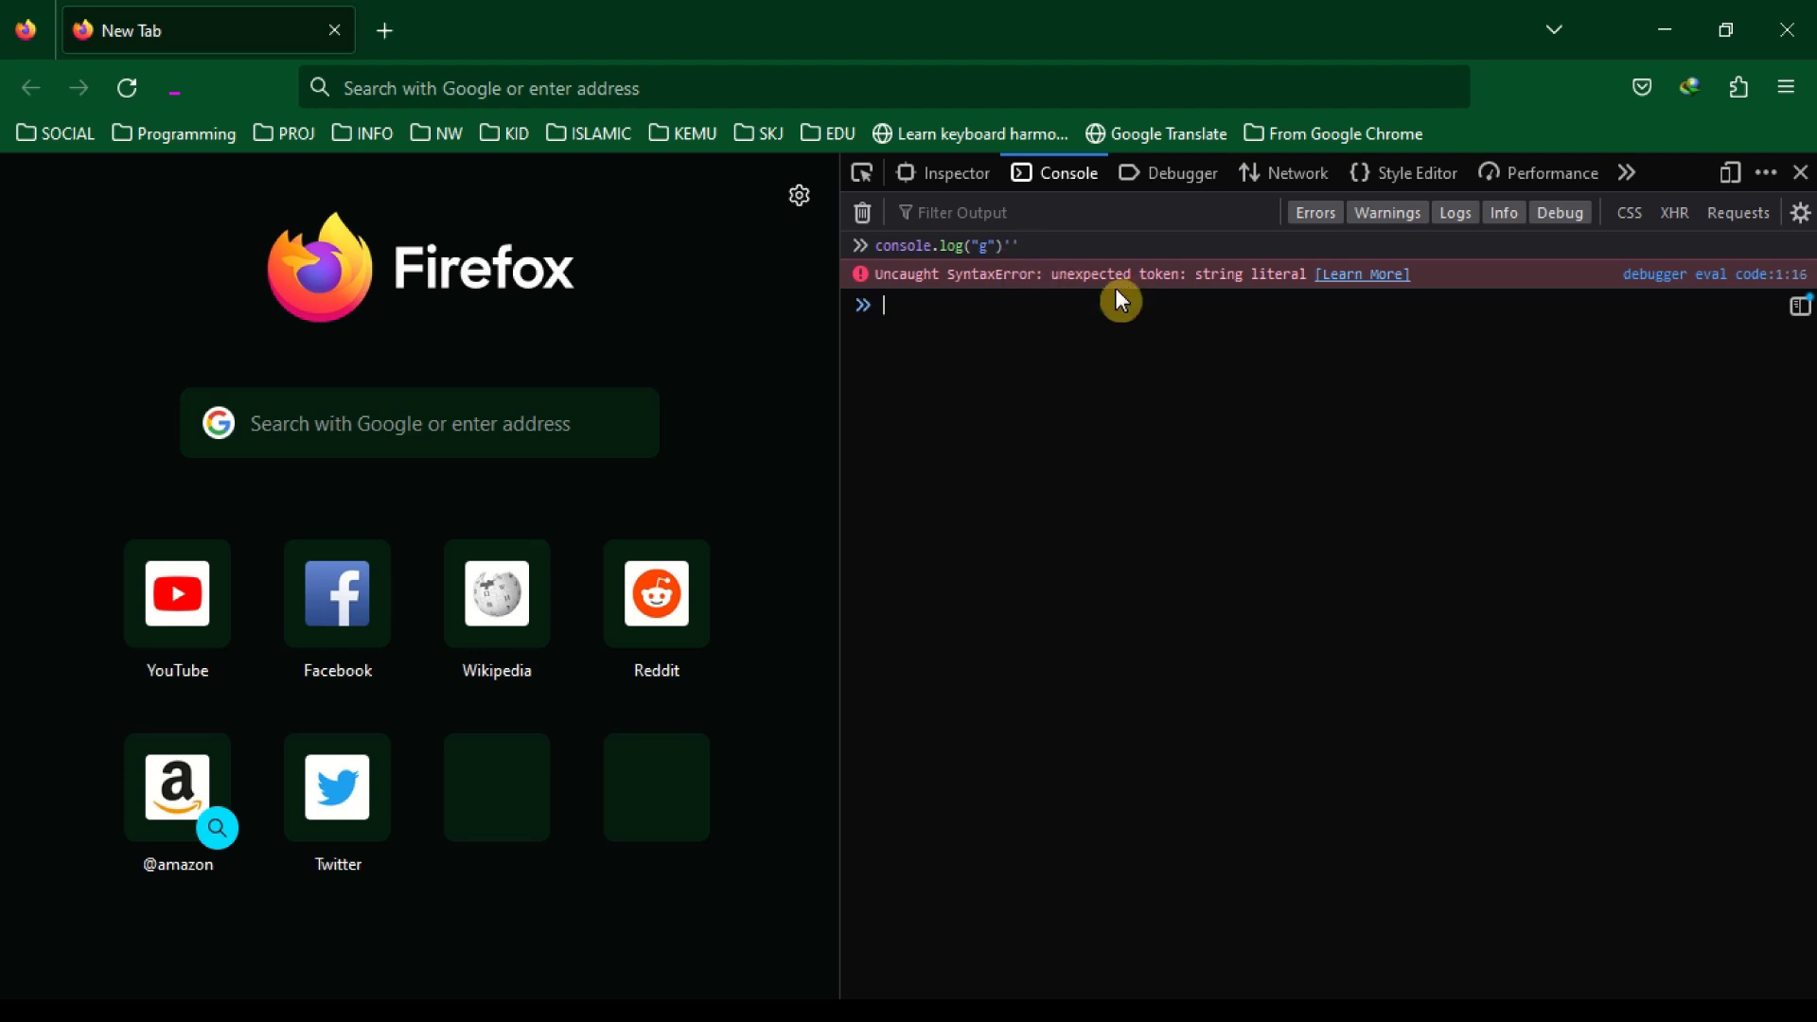
key(Up)
key(BackSpace)
key(BackSpace)
text(;)
key(Return)
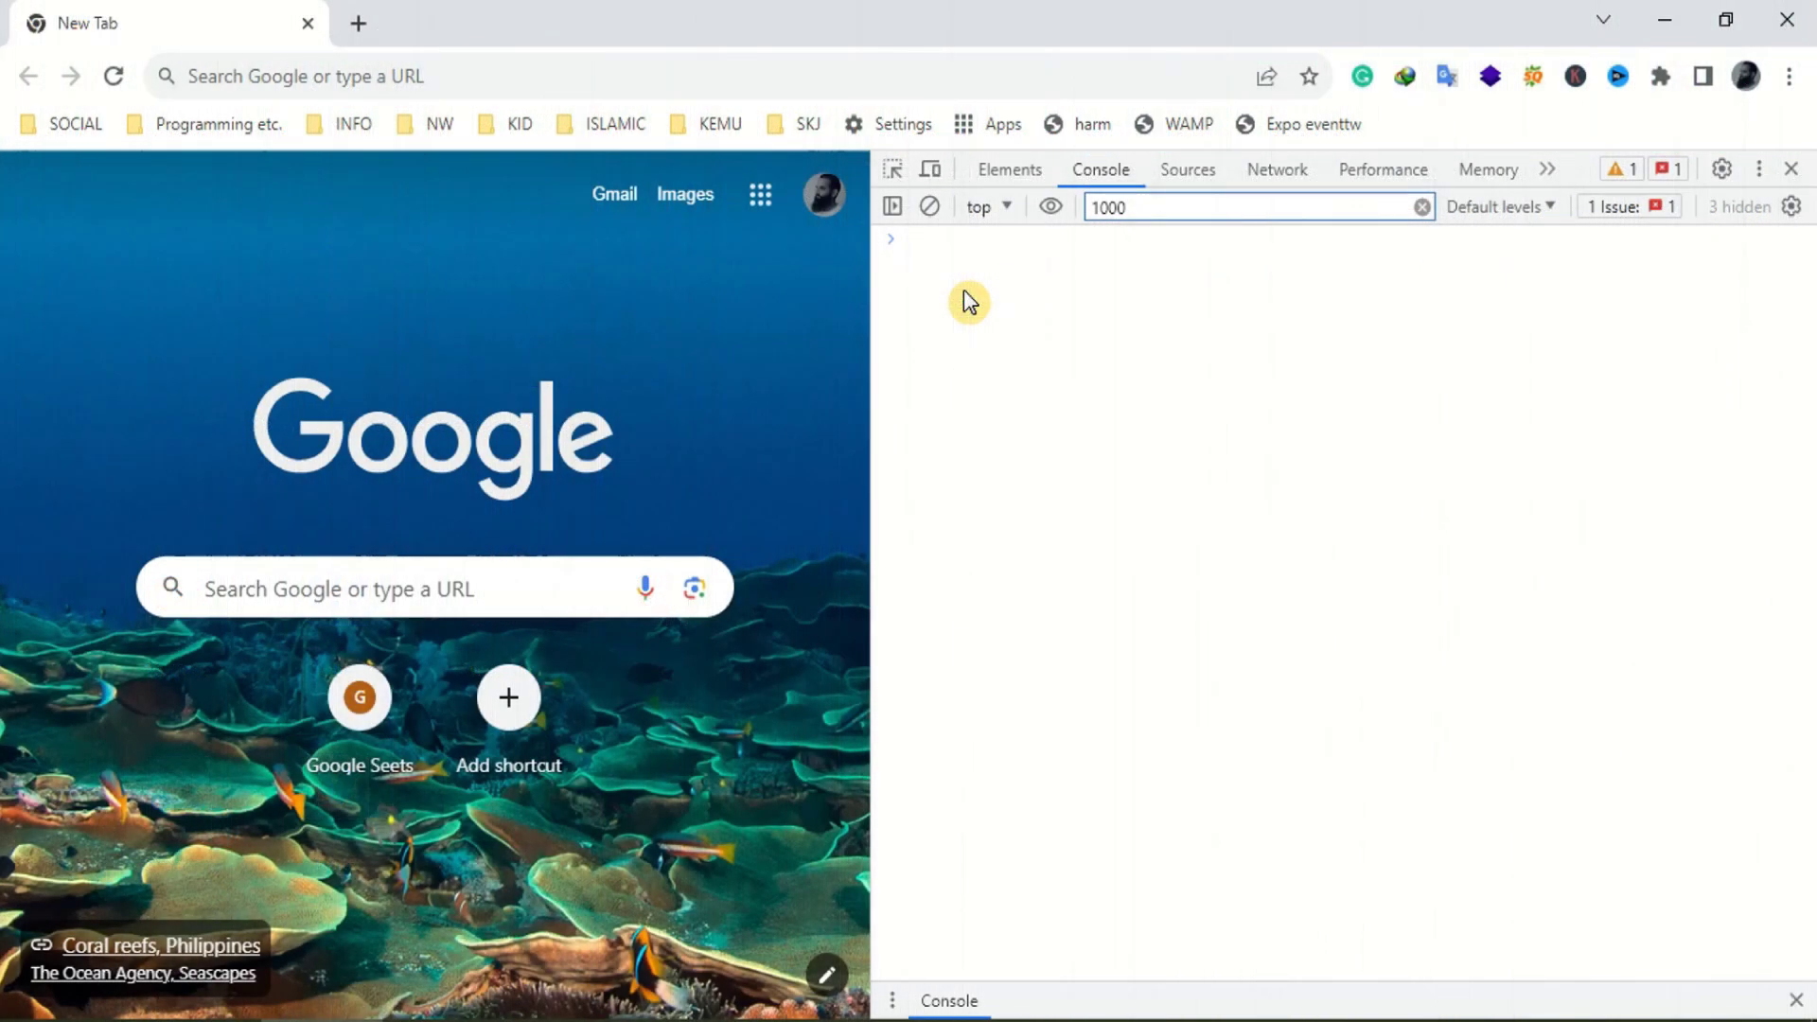
Step: Paste and run console.log('hello'); at the Chrome Console prompt
click(966, 293)
text(console.log('hello');)
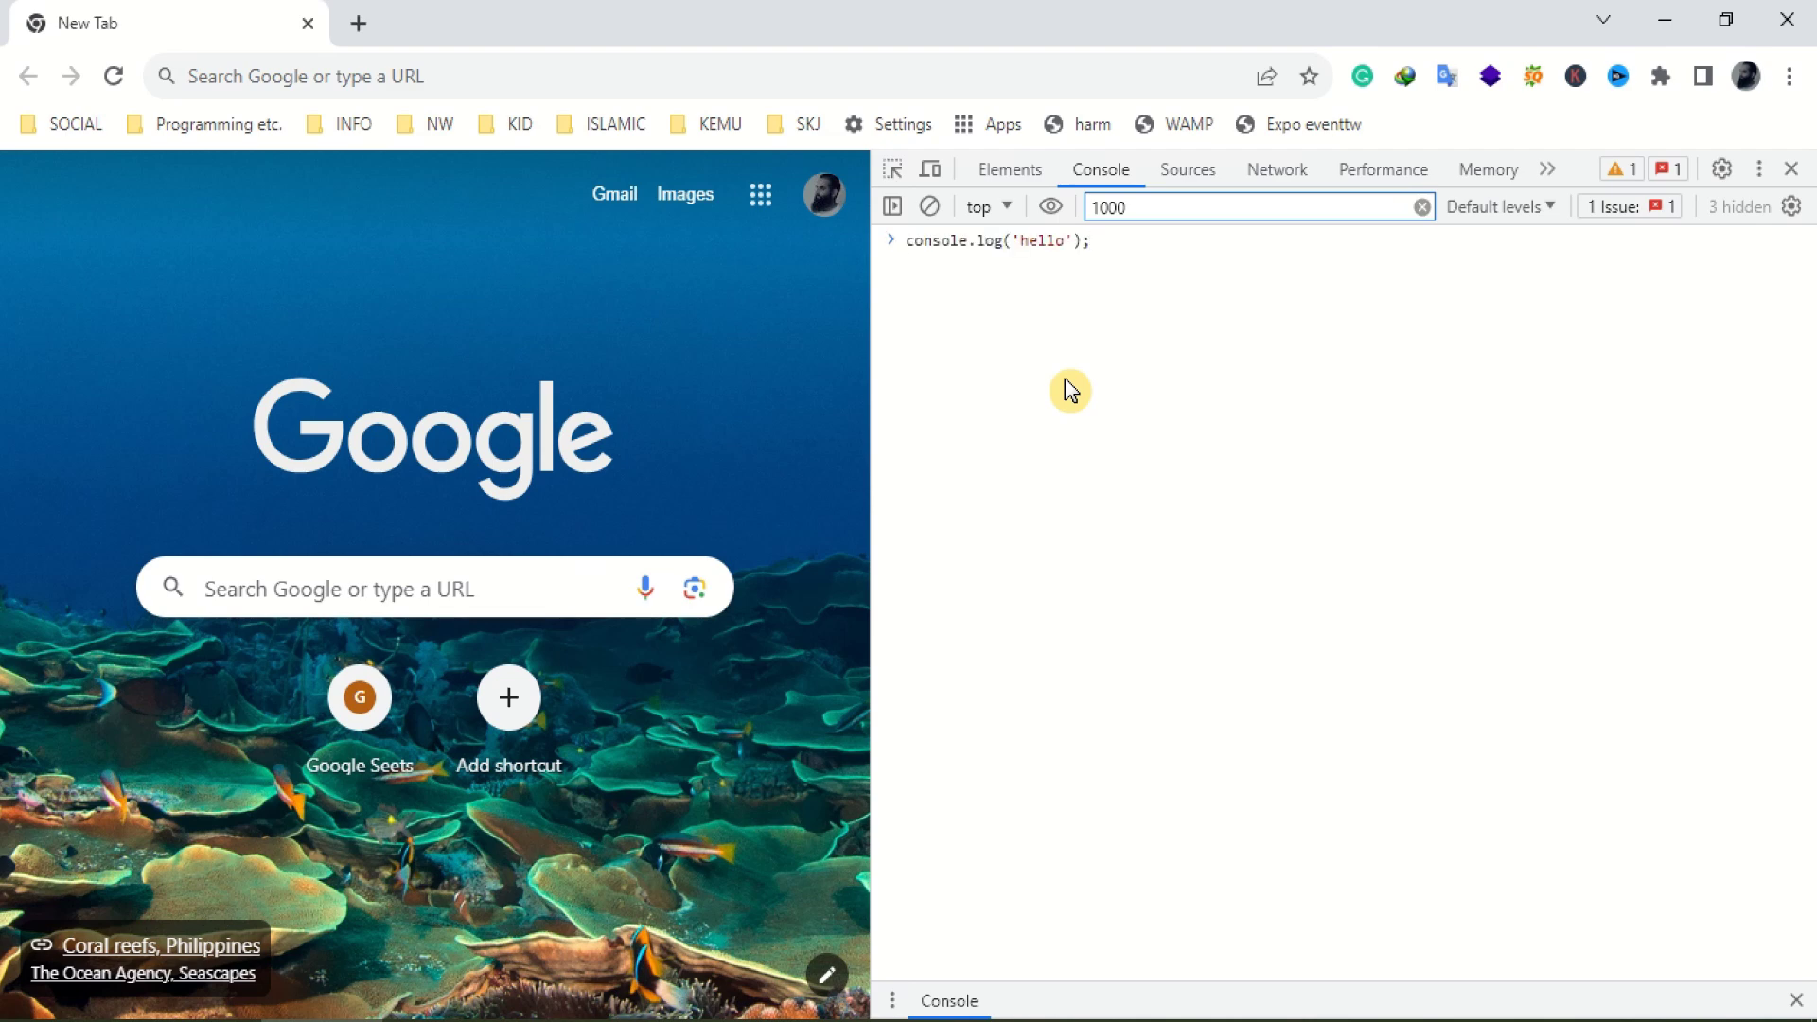
key(Return)
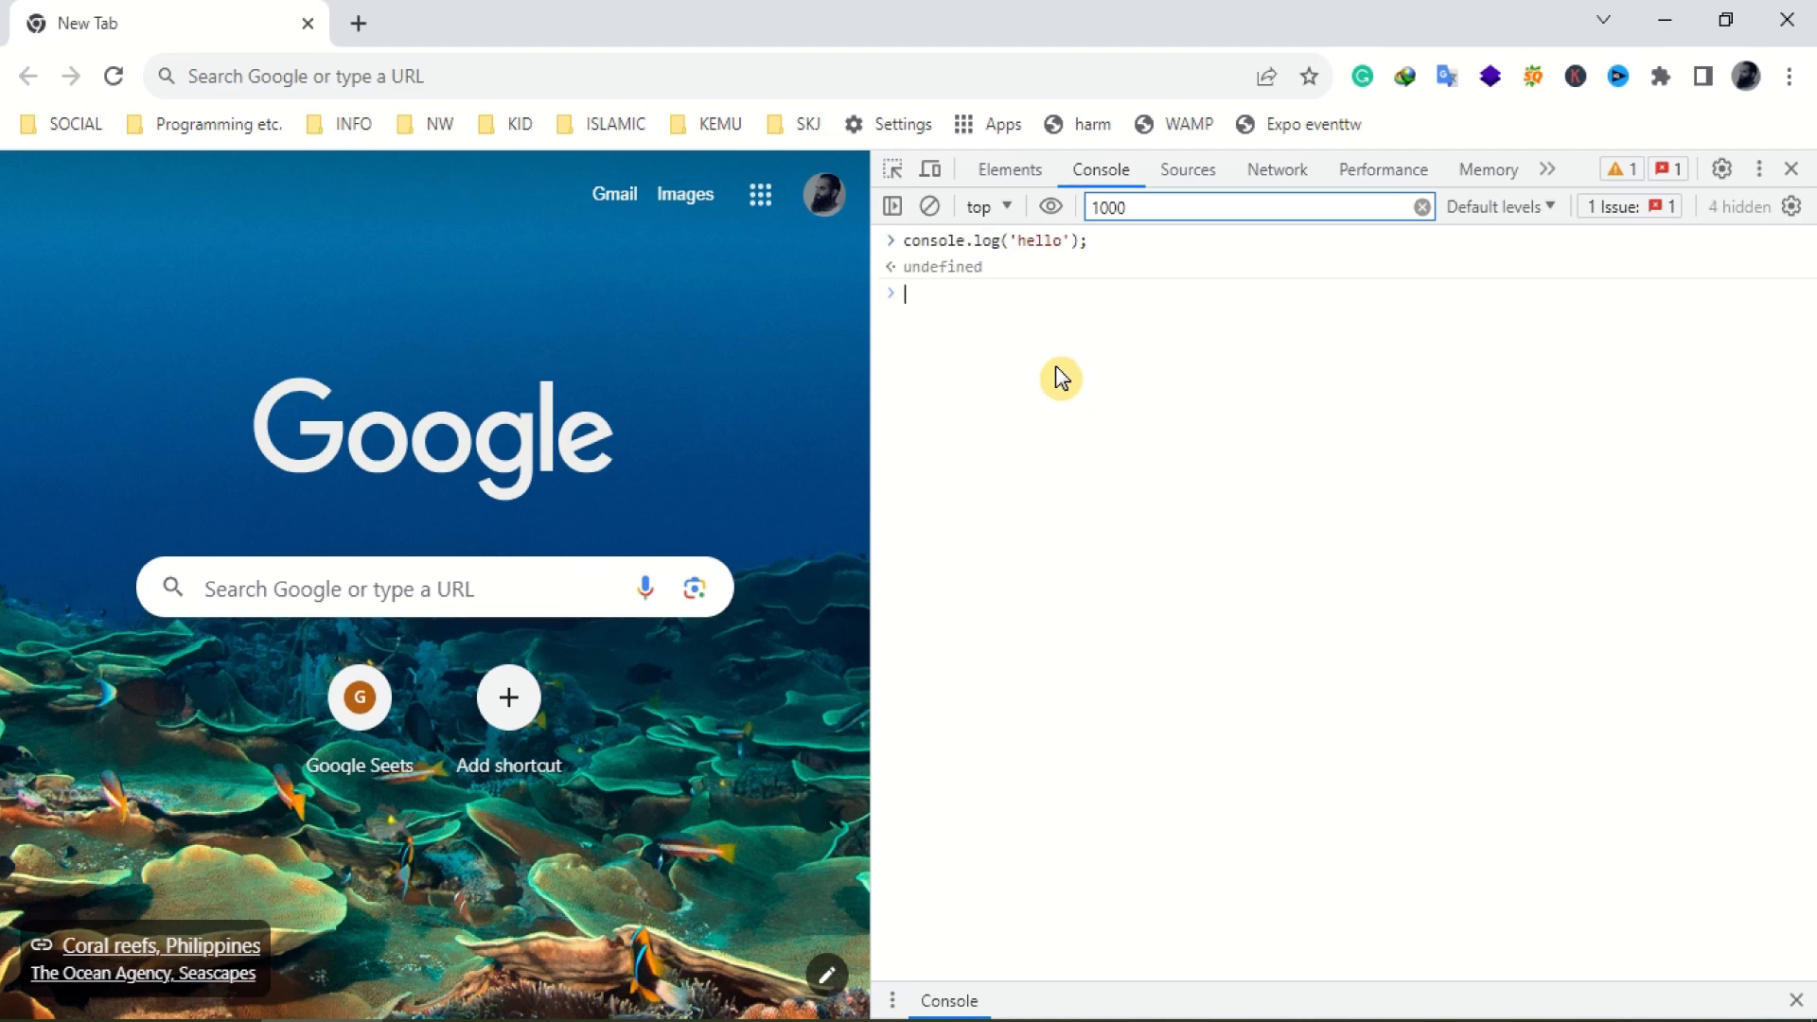
Step: Check the Default log levels and delete 1000 from the Filter box
click(1548, 208)
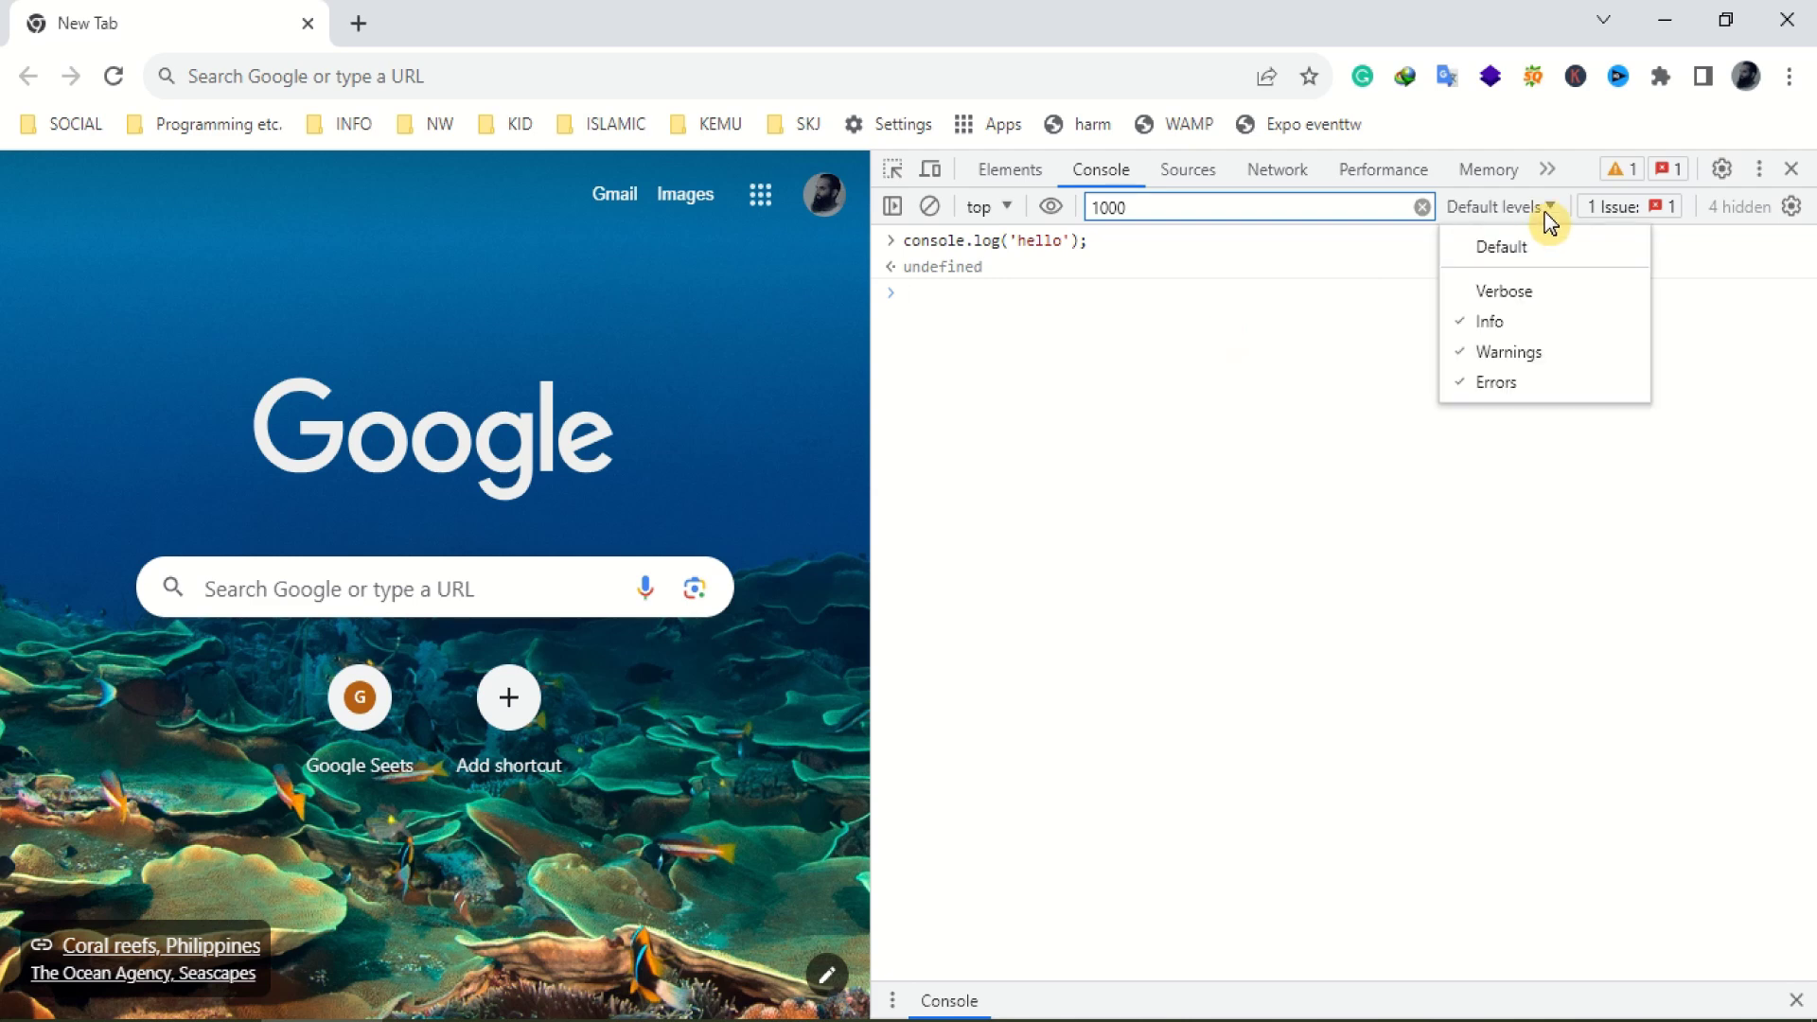
click(1546, 212)
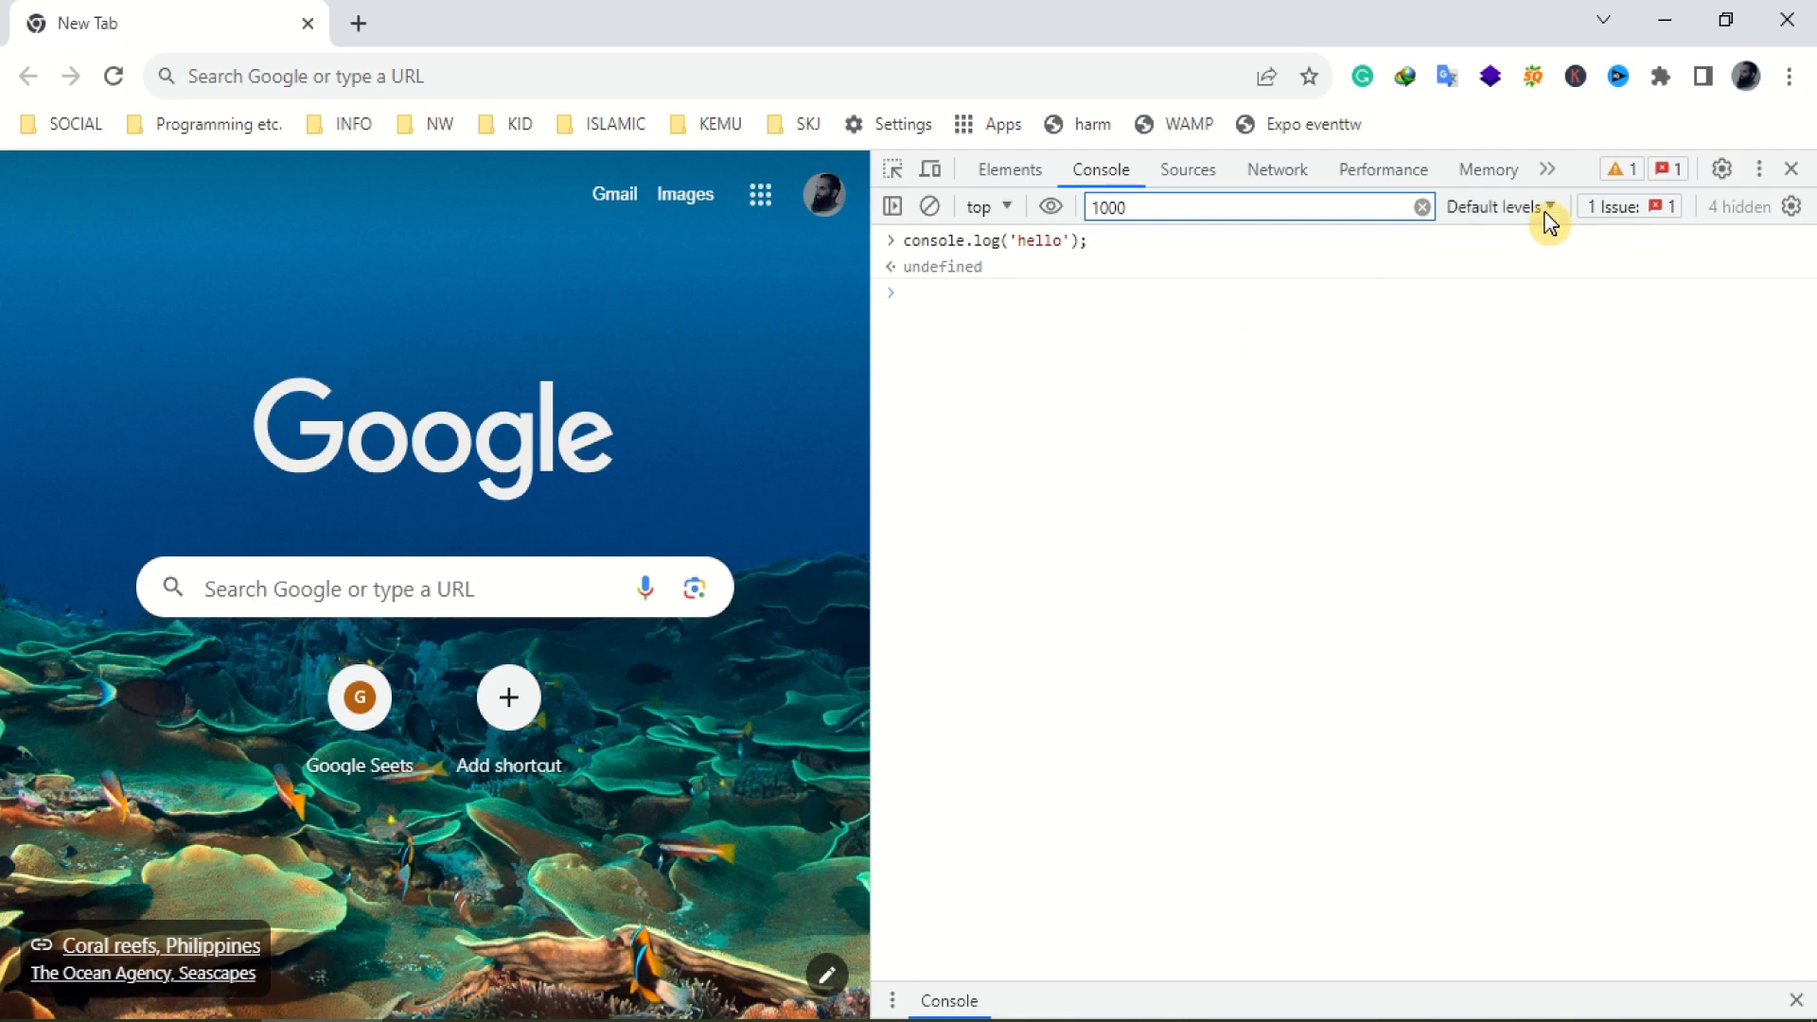
click(1329, 210)
key(BackSpace)
key(BackSpace)
key(BackSpace)
key(BackSpace)
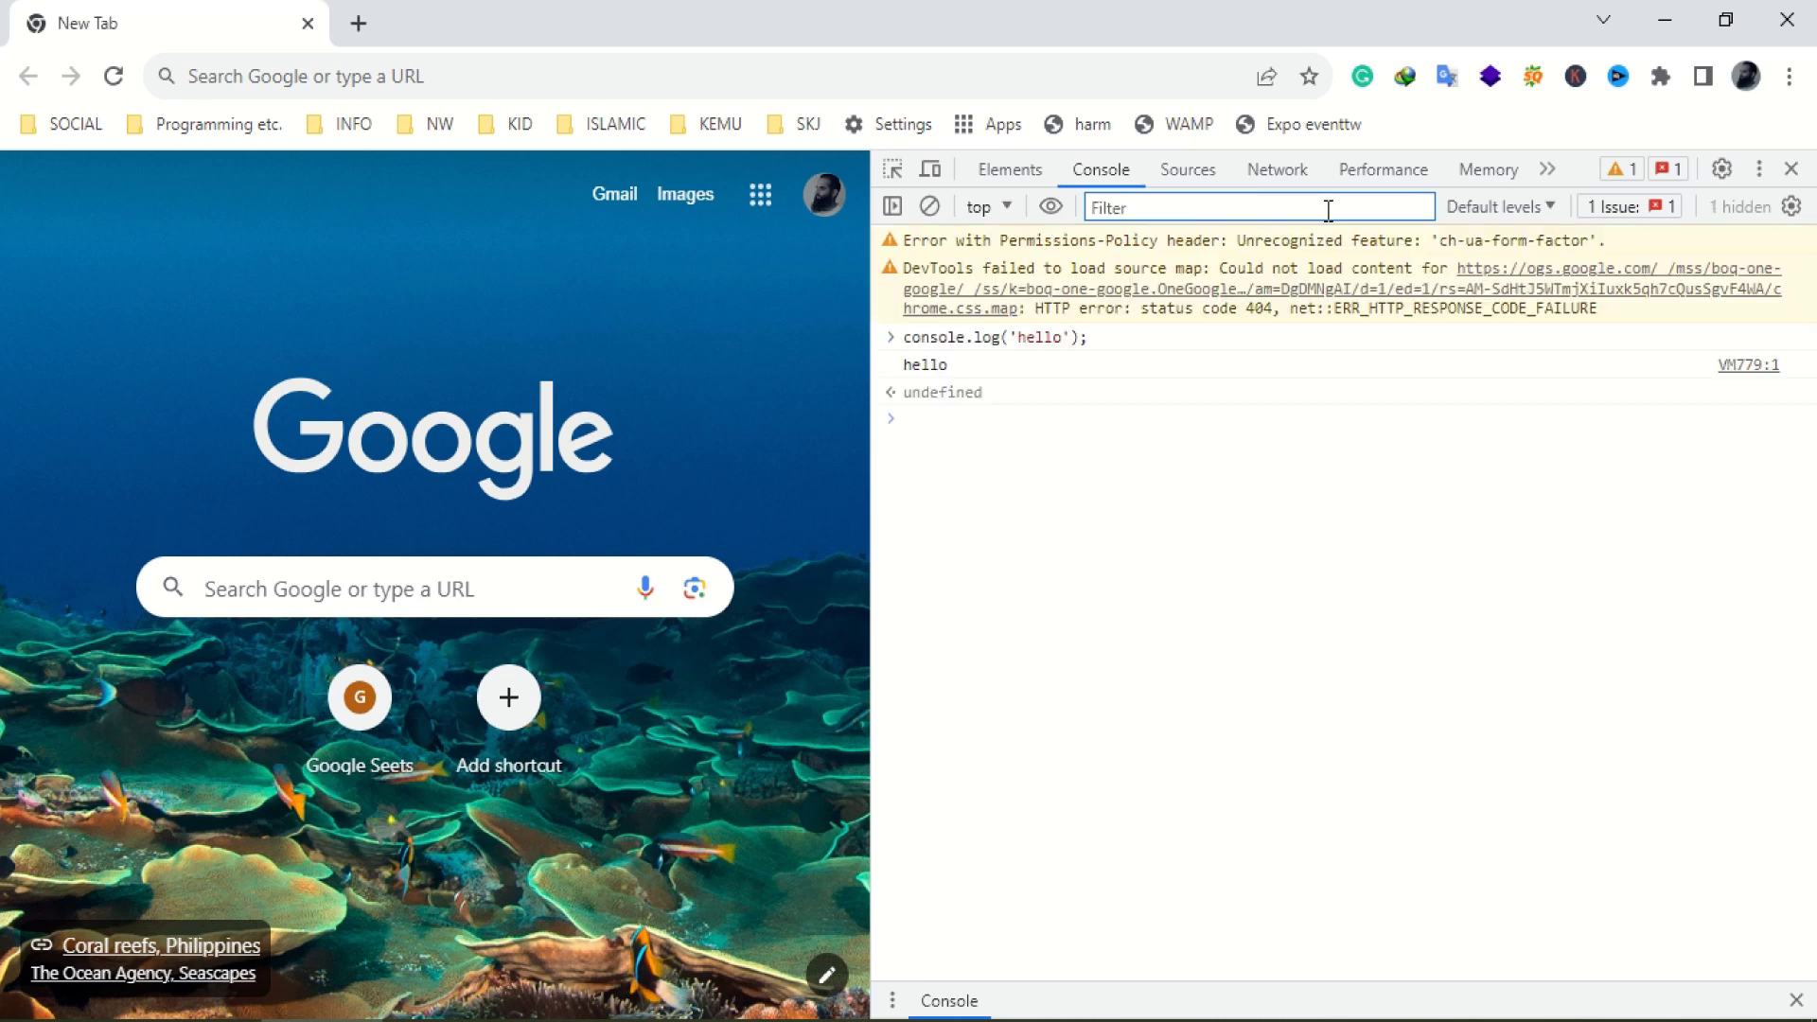
click(949, 369)
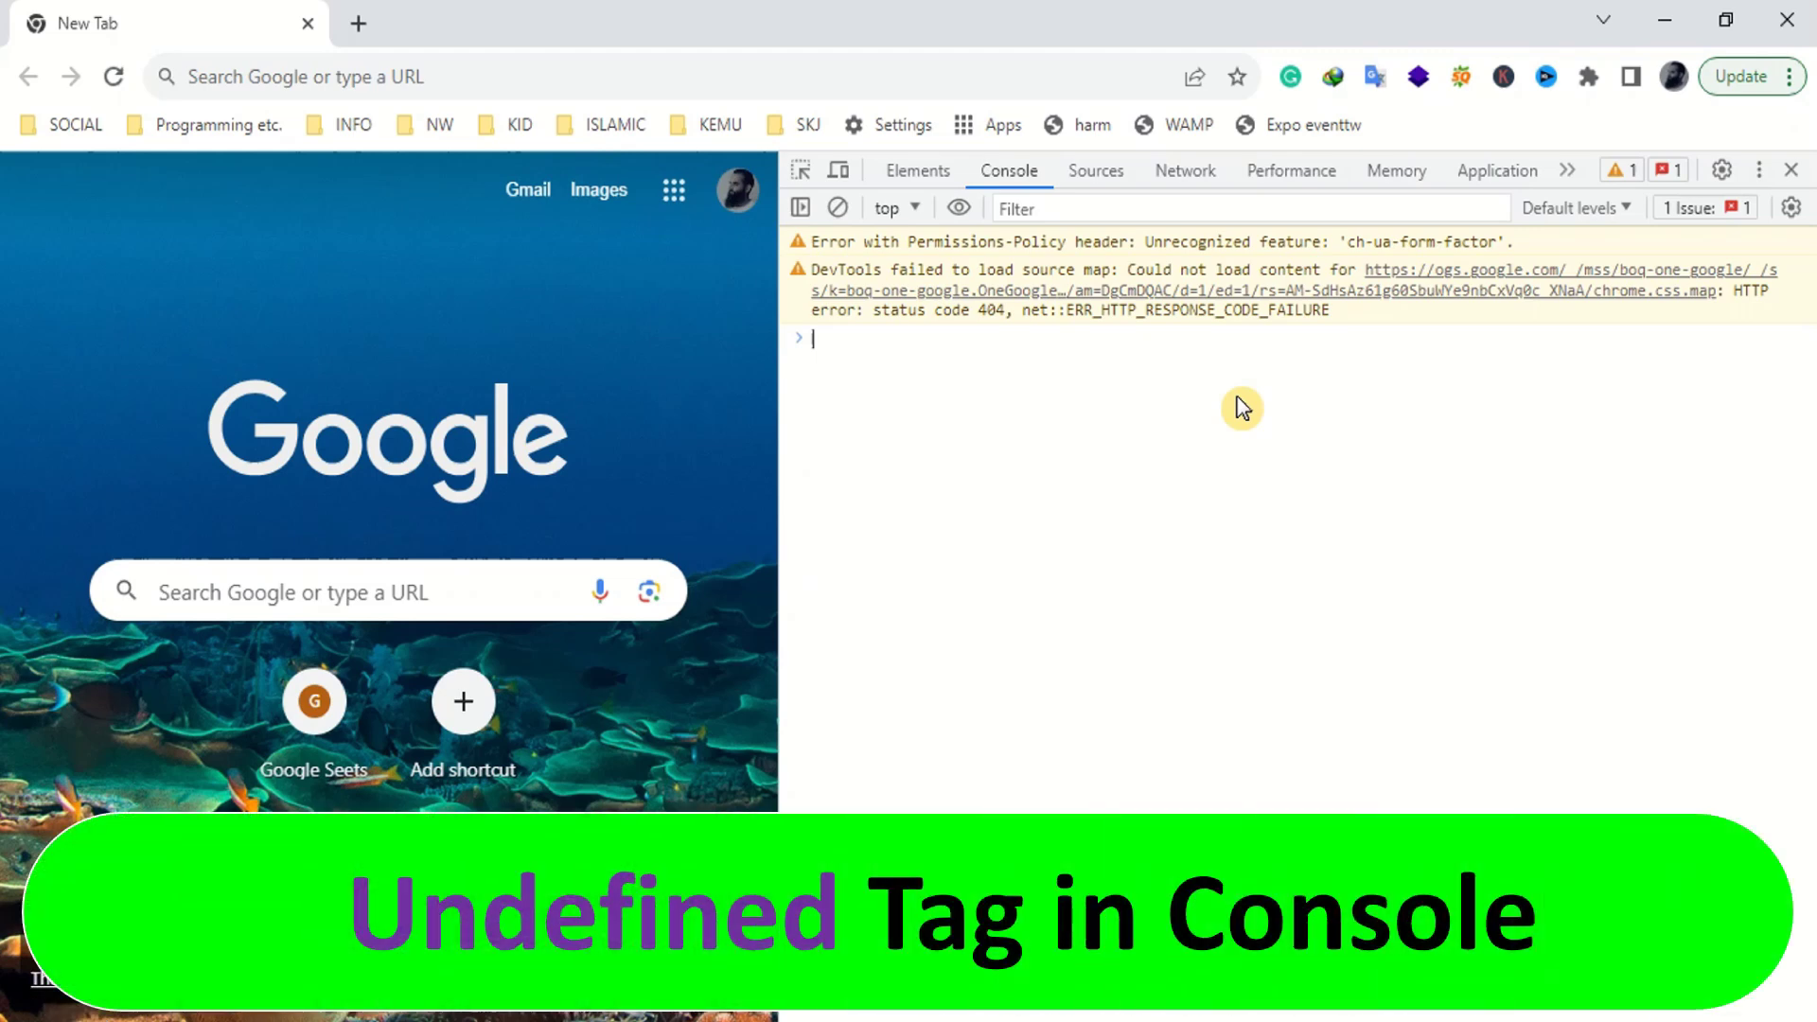
Step: Clear the console, then paste and run console.log("hello"); to print hello
right_click(1240, 405)
click(1240, 407)
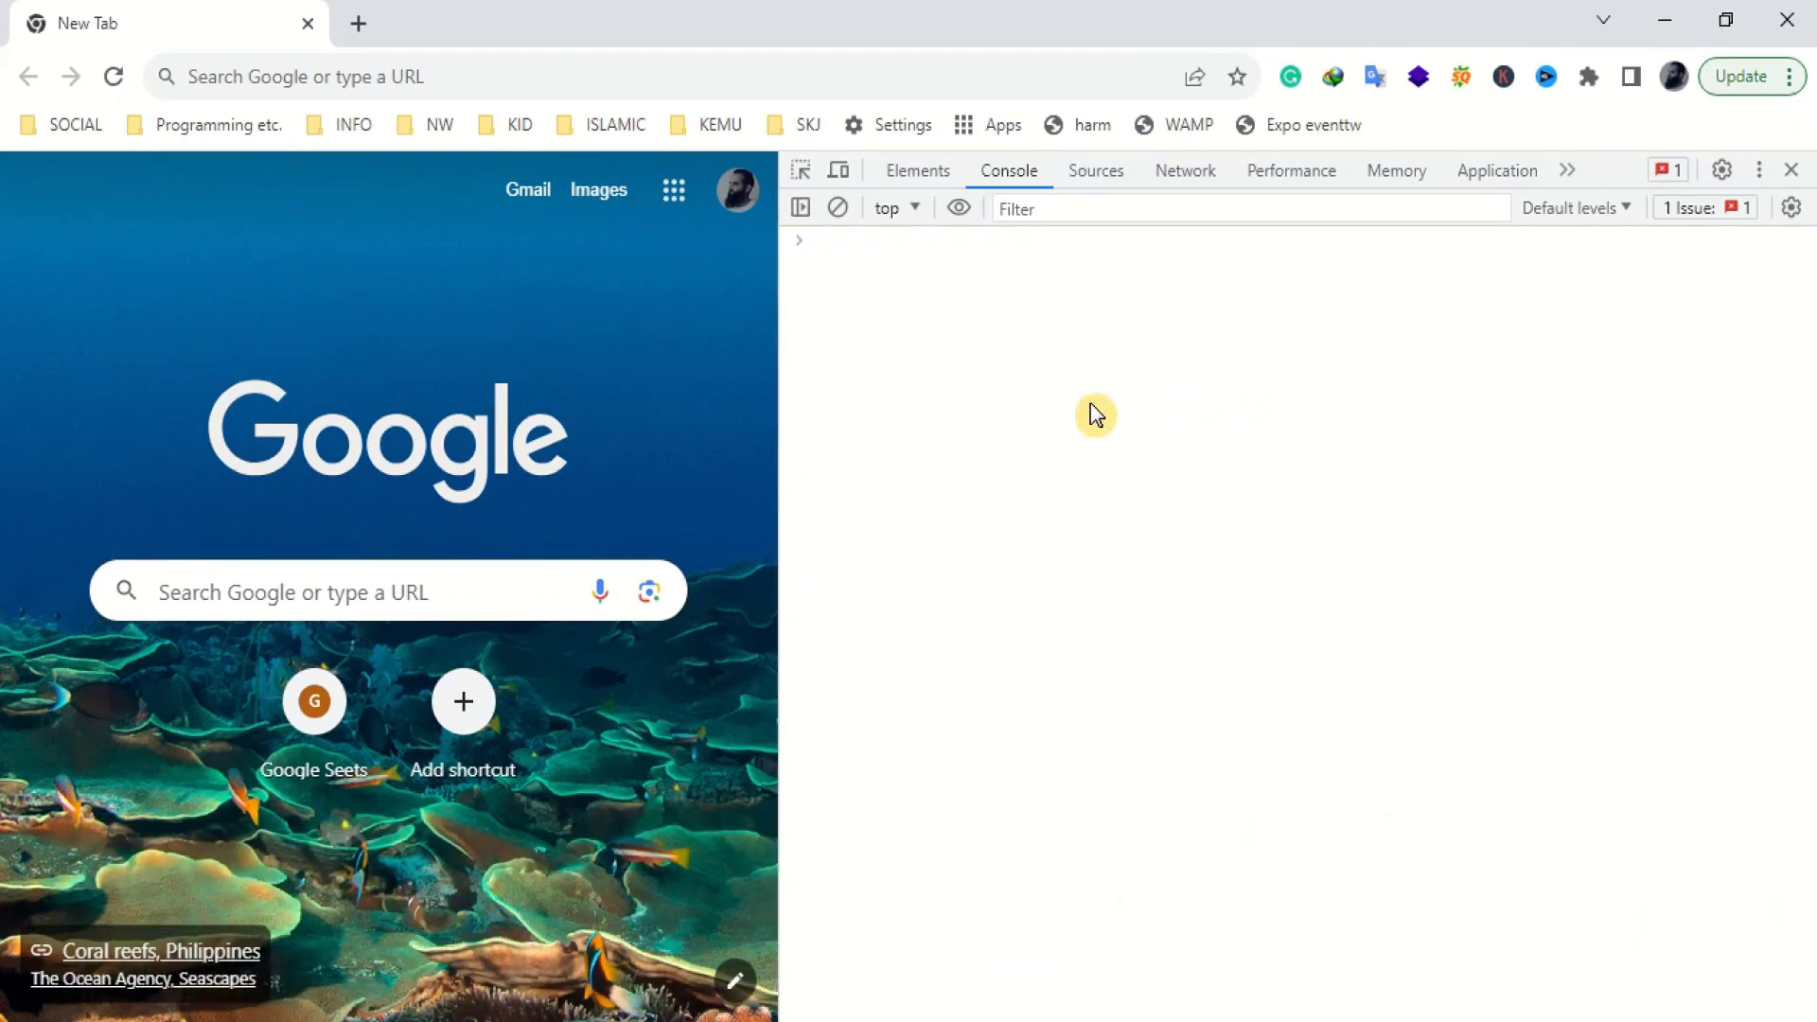
click(831, 244)
text(console.log("hello");)
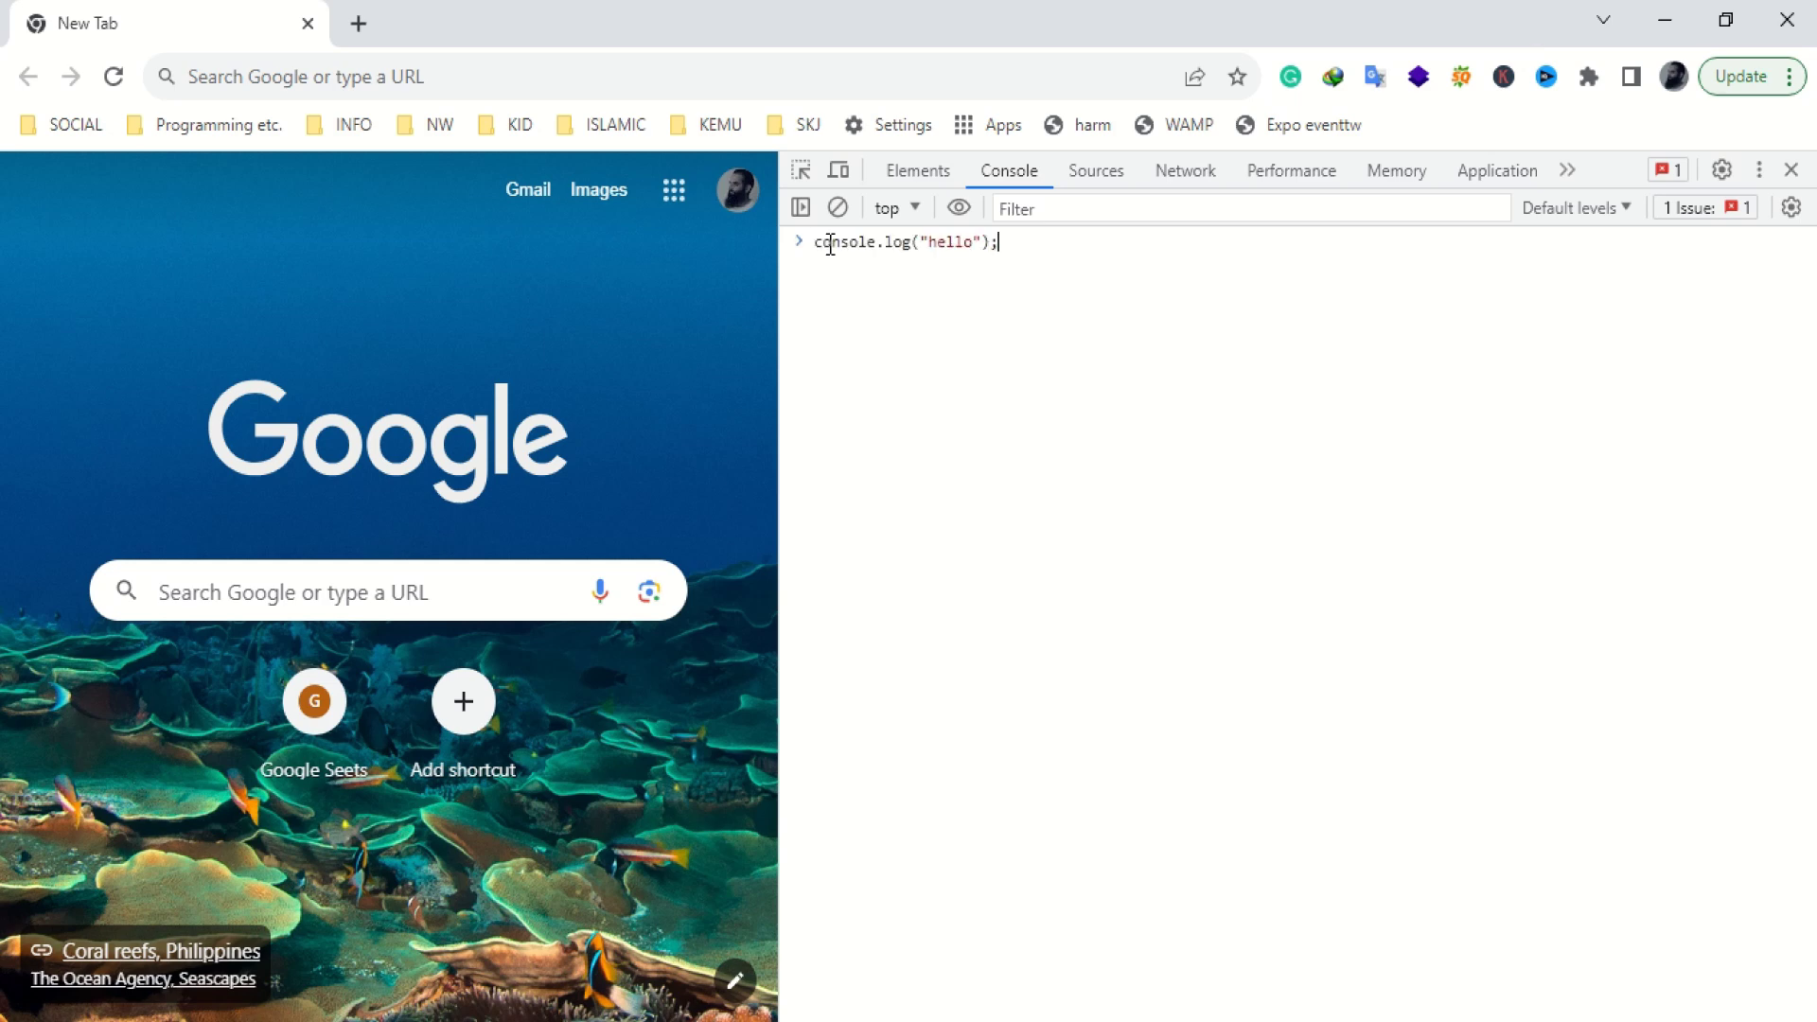
key(Return)
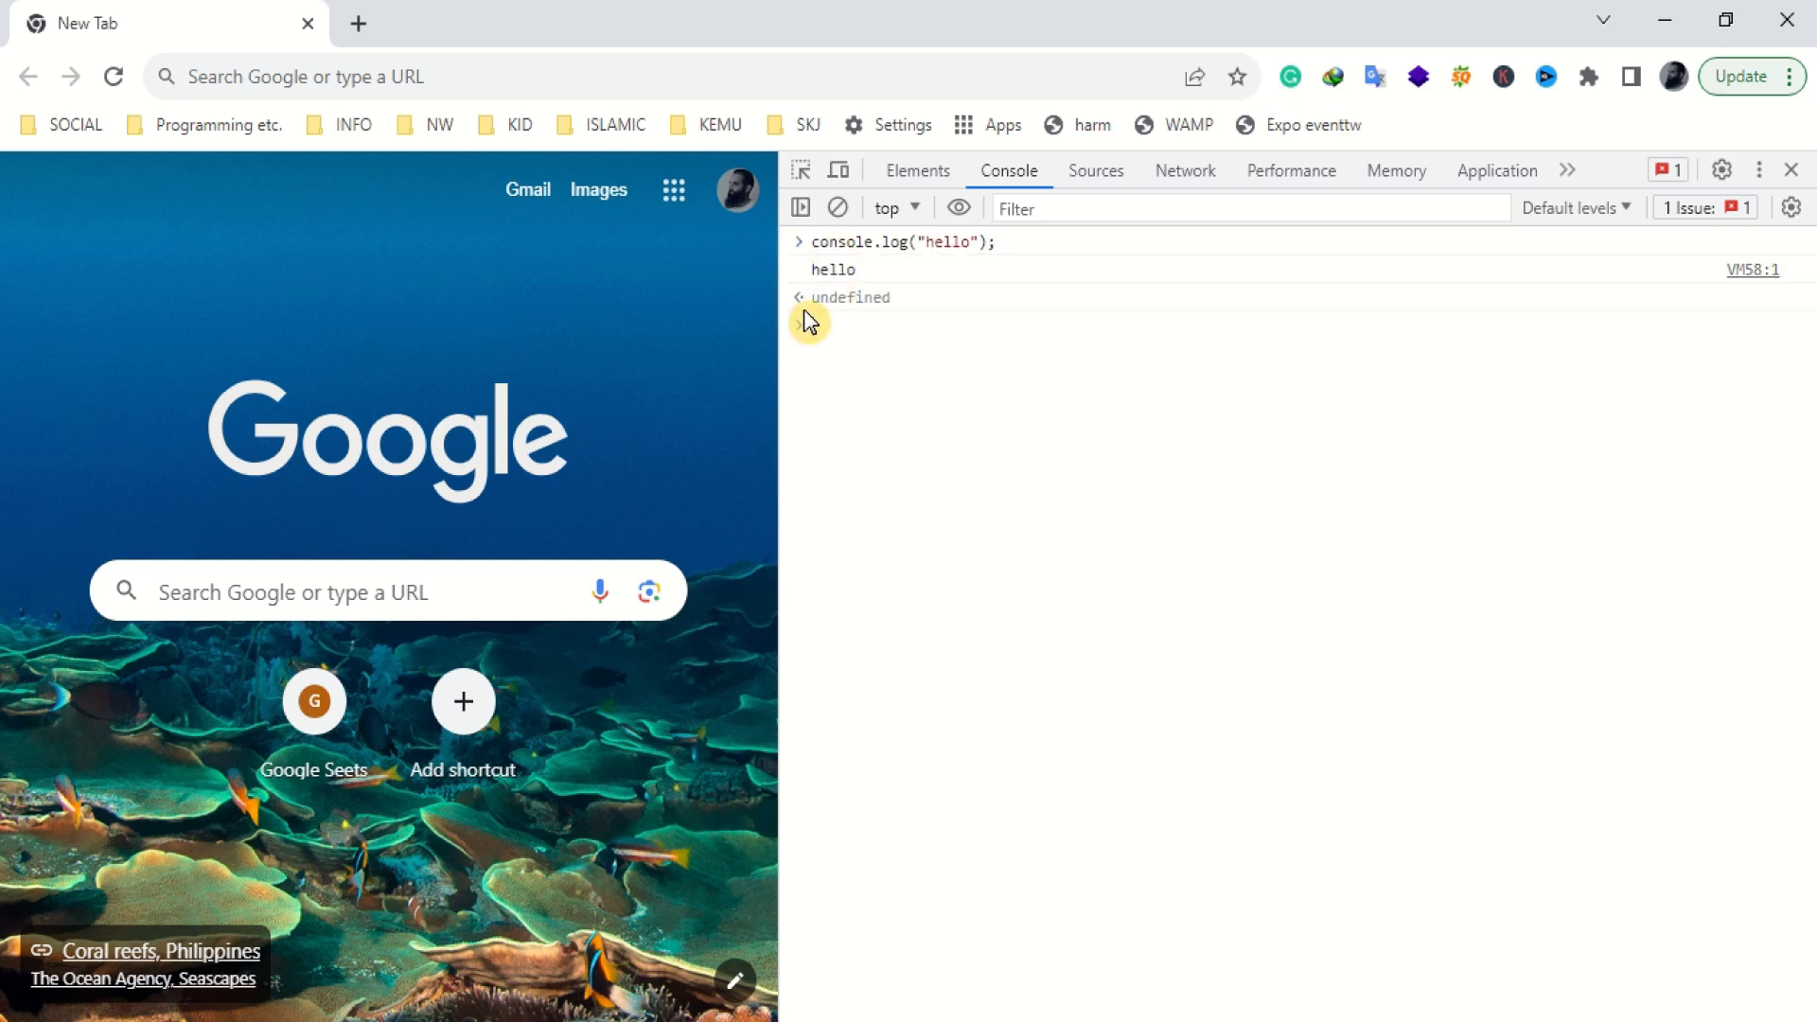